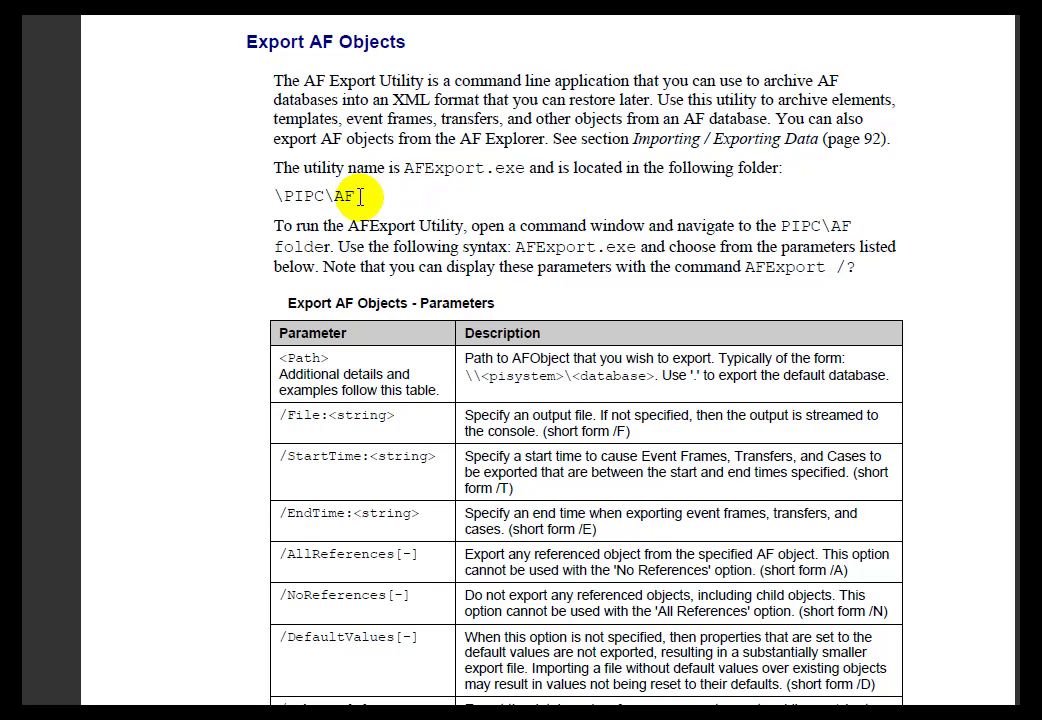
# - In the guide, review the \PIPC\AF utility folder path and the /Library[-] export parameter
pyautogui.moveTo(352, 197); pyautogui.dragTo(274, 196)
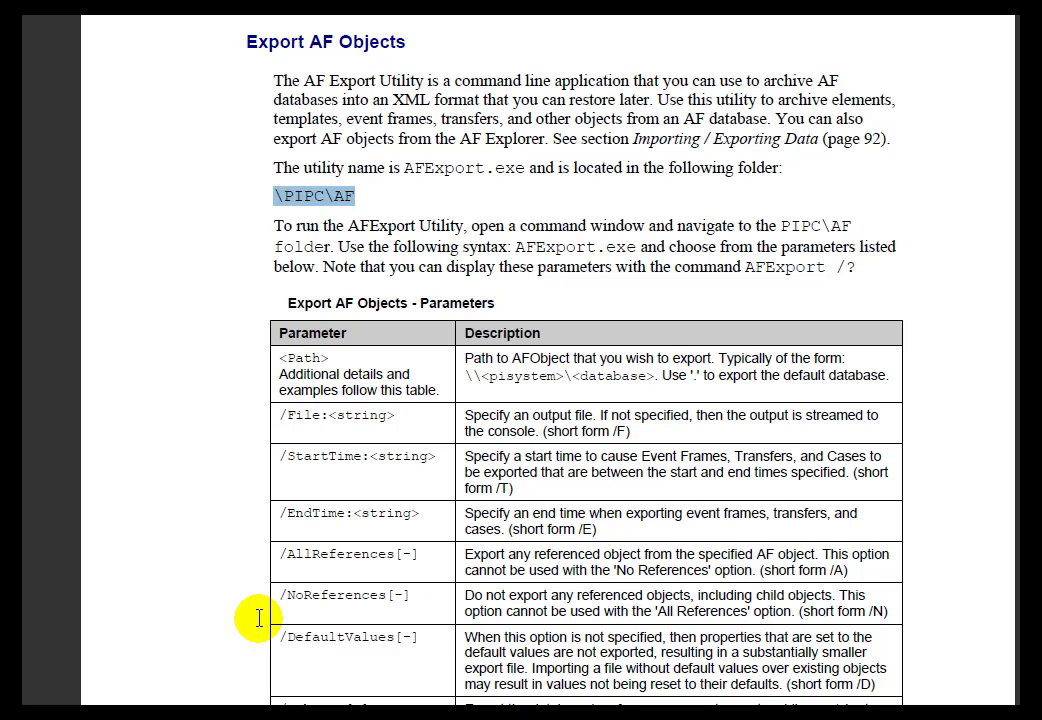
pyautogui.scroll(-1, 258, 618)
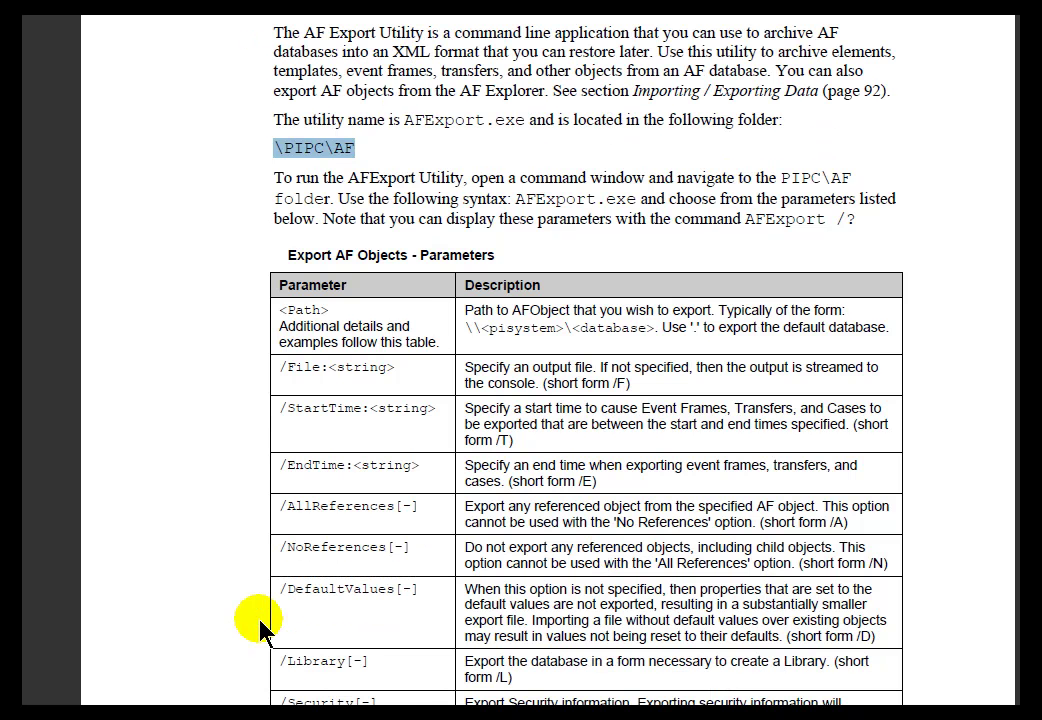
pyautogui.scroll(-1, 258, 618)
pyautogui.click(372, 612)
pyautogui.moveTo(372, 612); pyautogui.dragTo(272, 604)
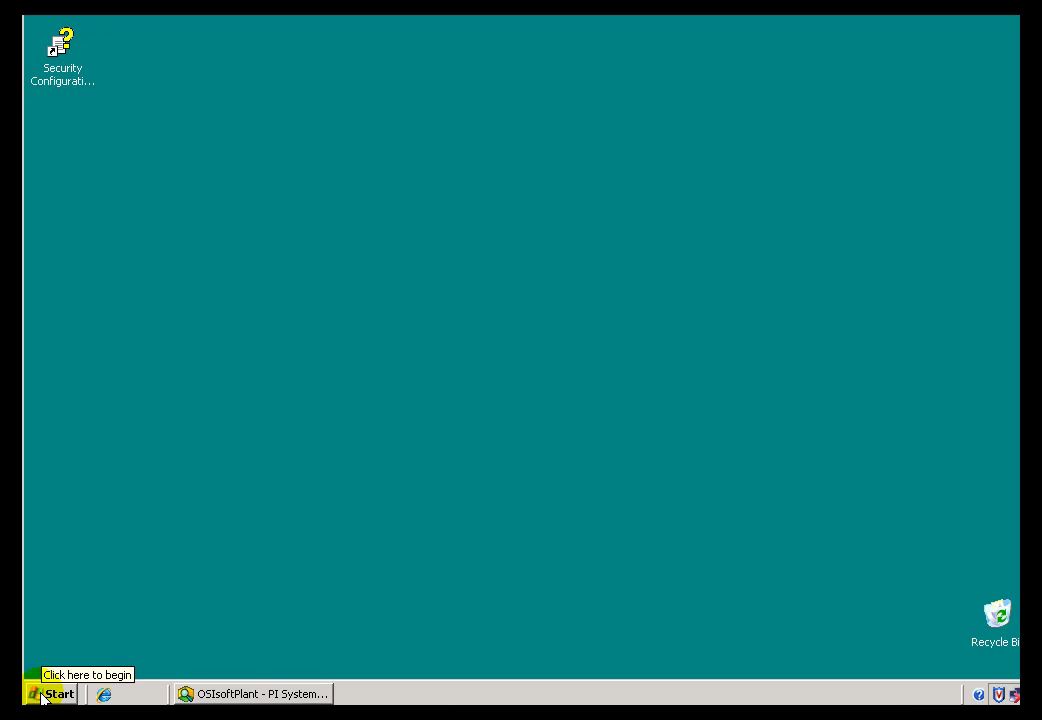
# - Launch a Command Prompt through Start > Run with cmd
pyautogui.click(45, 693)
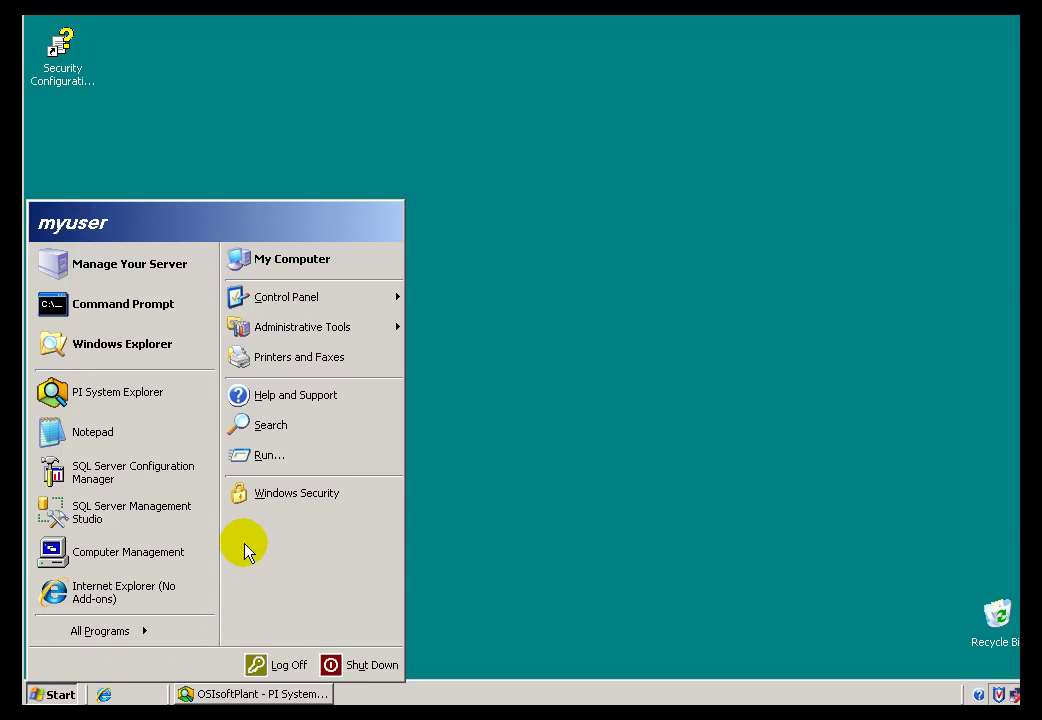
pyautogui.click(267, 457)
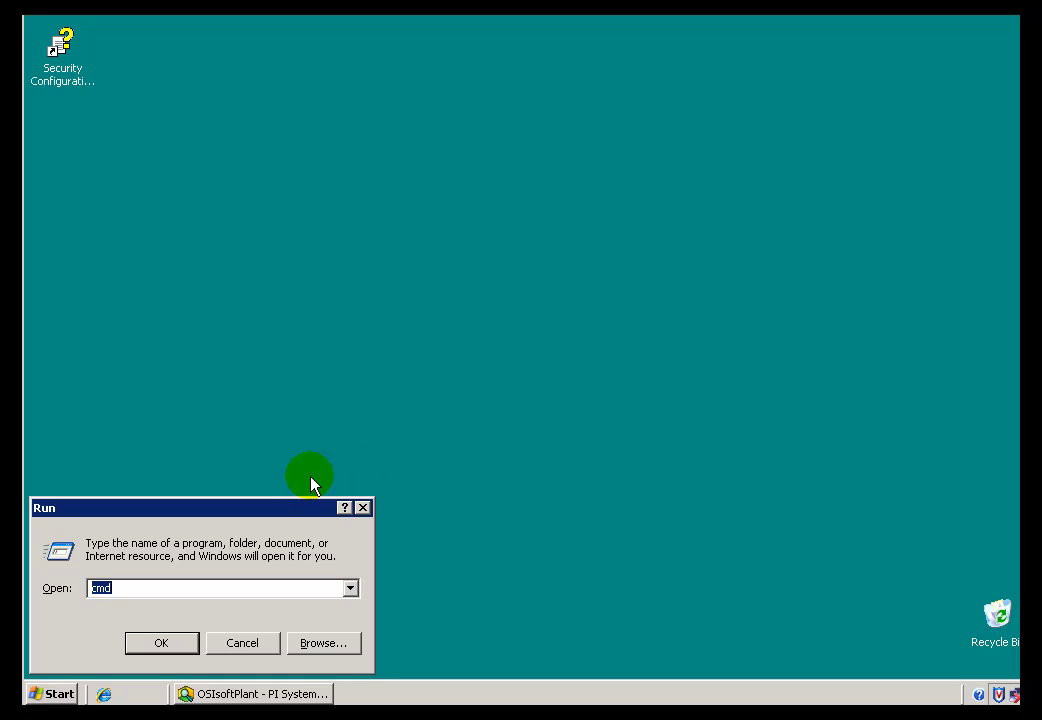
pyautogui.click(174, 647)
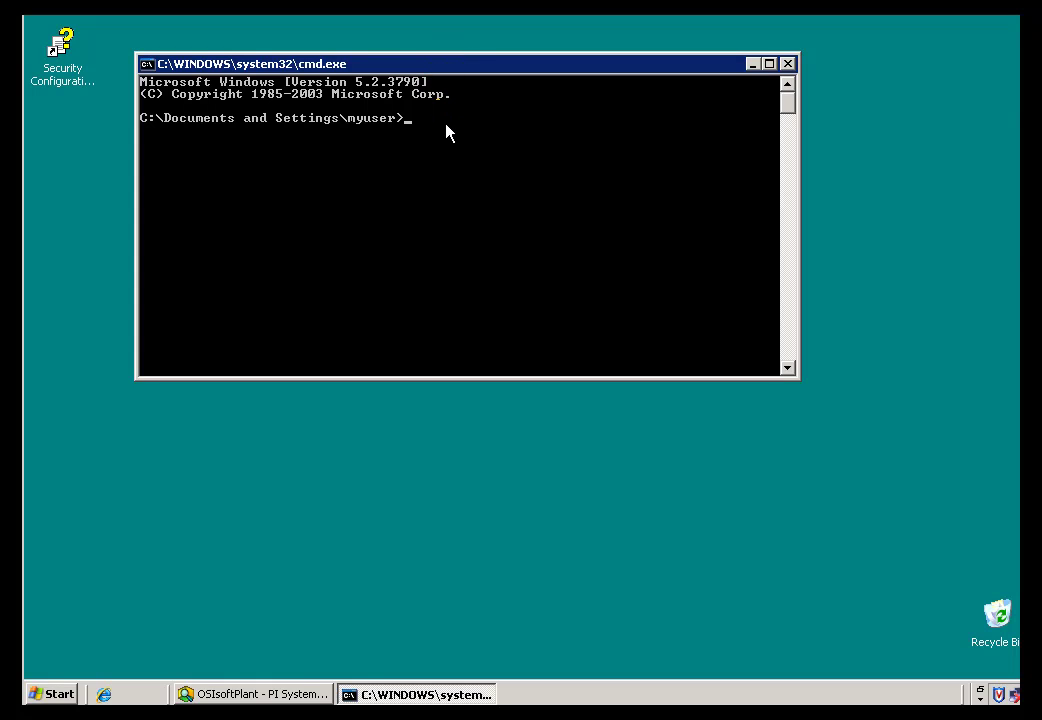
# - Change into C:\Program Files\PIPC\AF and list its .exe files with dir *.exe
pyautogui.write('c')
pyautogui.write('d \\program files')
pyautogui.press('BackSpace')
pyautogui.press('BackSpace')
pyautogui.press('BackSpace')
pyautogui.press('BackSpace')
pyautogui.press('BackSpace')
pyautogui.press('BackSpace')
pyautogui.write('*')
pyautogui.press('Return')
pyautogui.write('cd pipc')
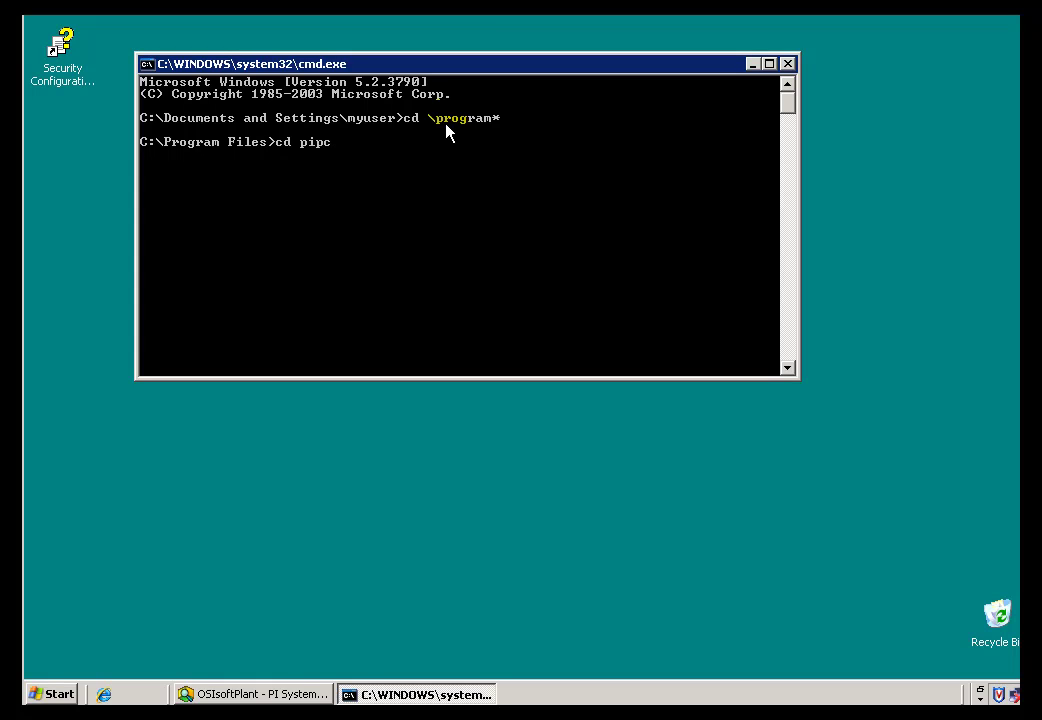
pyautogui.press('Return')
pyautogui.write('cd af')
pyautogui.press('Return')
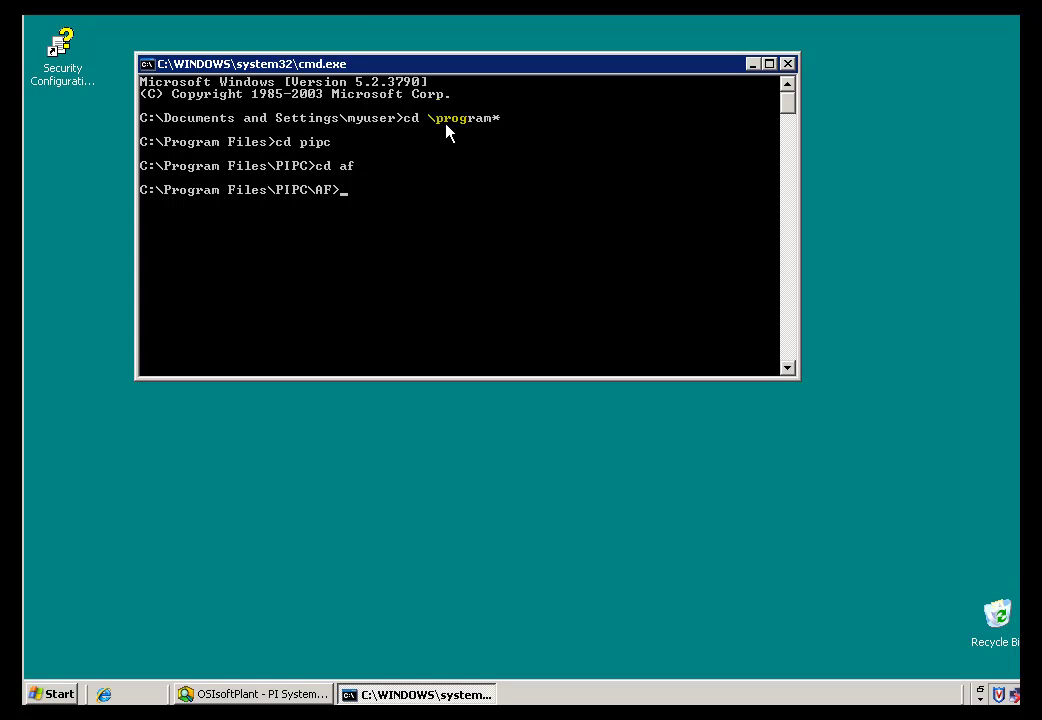
pyautogui.write('dir *.exe')
pyautogui.press('Return')
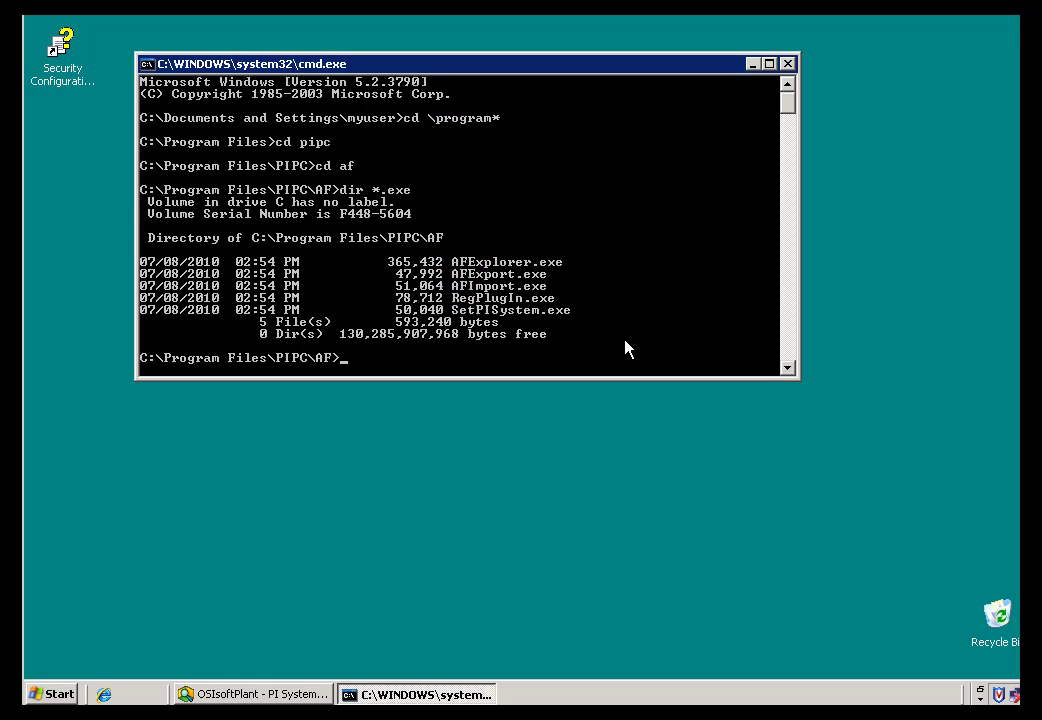
# - Run afexport \\.\osisoftplant against the local server, printing the database XML to the console
pyautogui.write('afexport \\\\osisoft-trng\\')
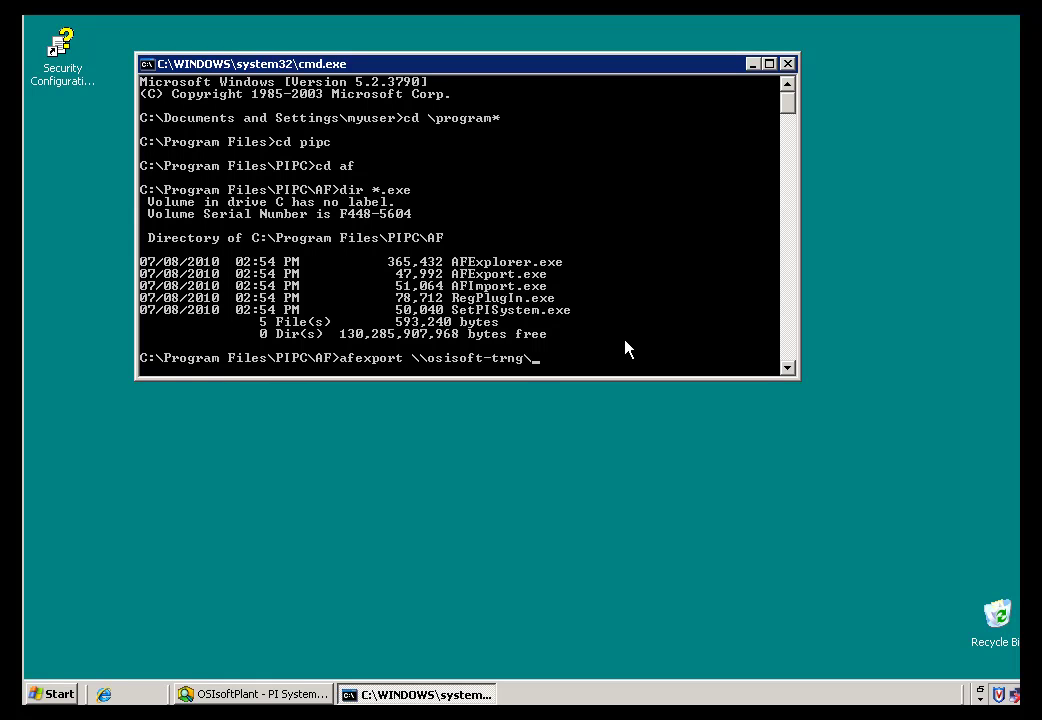
pyautogui.press('BackSpace')
pyautogui.press('BackSpace')
pyautogui.press('BackSpace')
pyautogui.press('BackSpace')
pyautogui.press('BackSpace')
pyautogui.press('BackSpace')
pyautogui.press('BackSpace')
pyautogui.press('BackSpace')
pyautogui.press('BackSpace')
pyautogui.press('BackSpace')
pyautogui.press('BackSpace')
pyautogui.press('BackSpace')
pyautogui.write('.\\')
pyautogui.write('osisoftplant')
pyautogui.press('BackSpace')
pyautogui.press('Return')
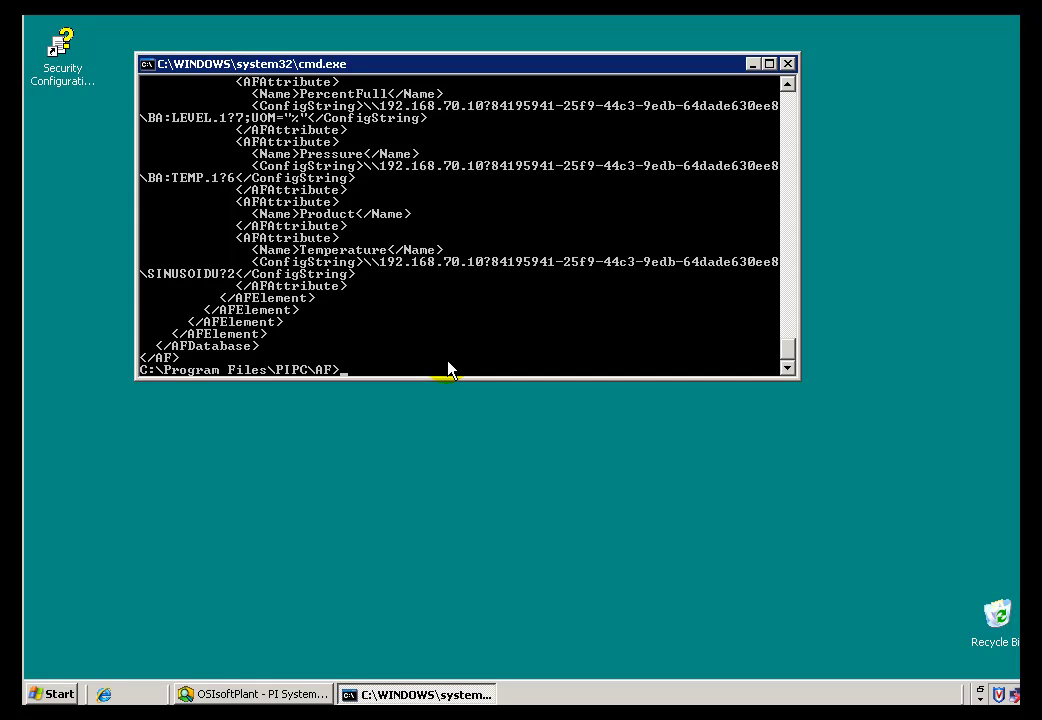
# - Clear the screen and re-run the export with /file:myexport.xml appended
pyautogui.write('cls')
pyautogui.press('Return')
pyautogui.press('Up')
pyautogui.press('Up')
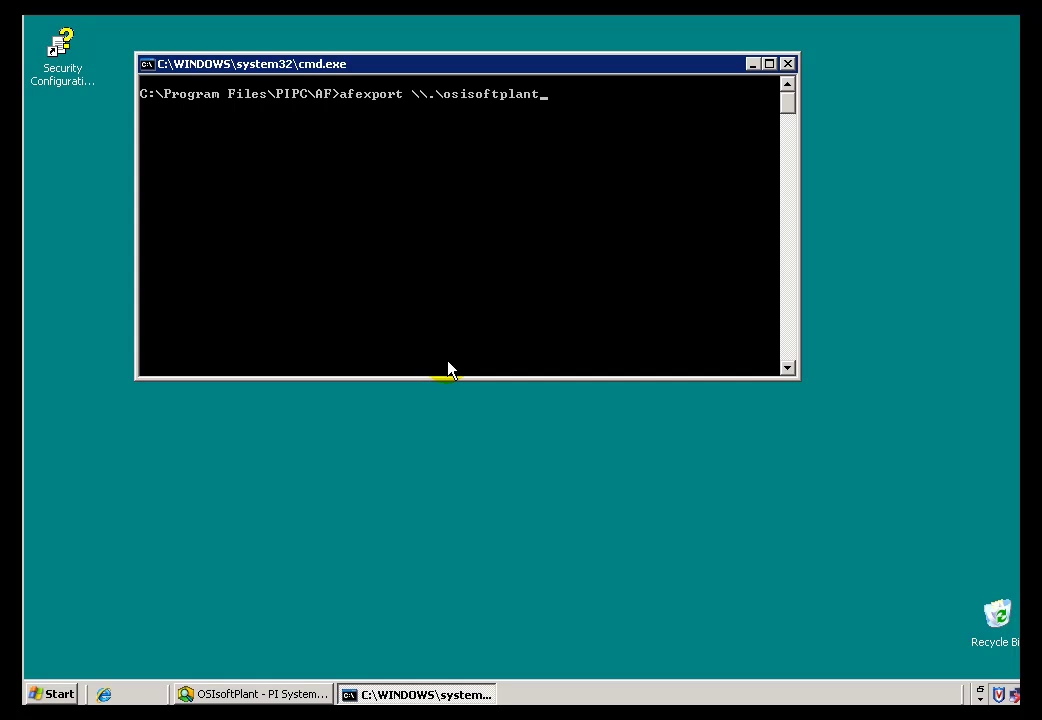
pyautogui.write('/file:myexport.')
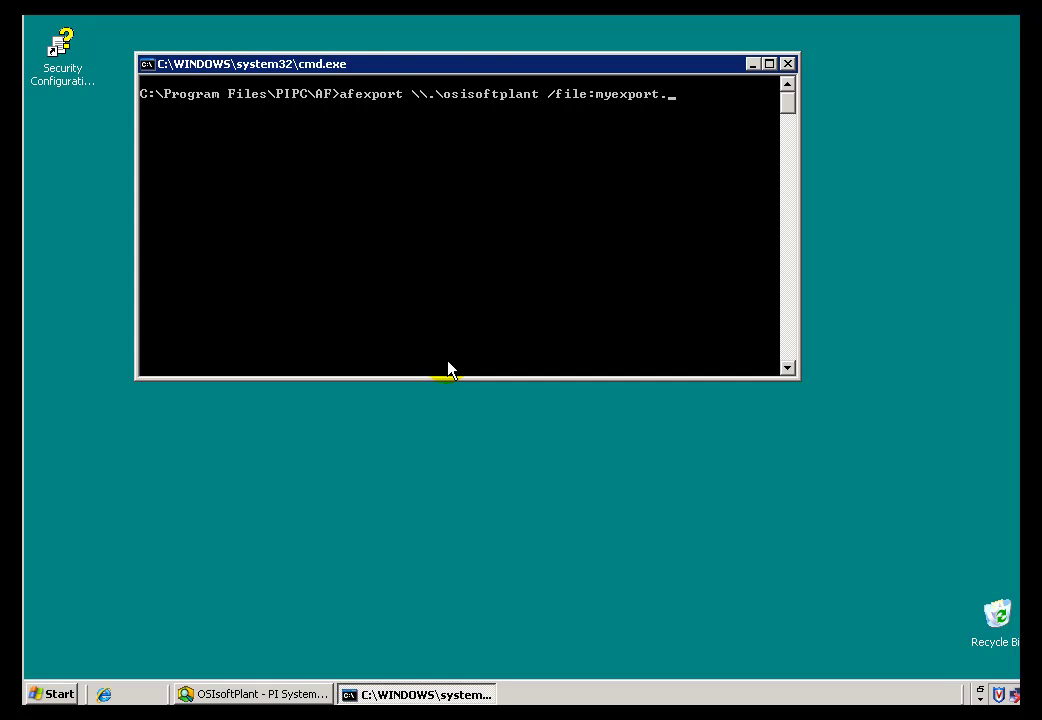
pyautogui.write('xml')
pyautogui.press('Return')
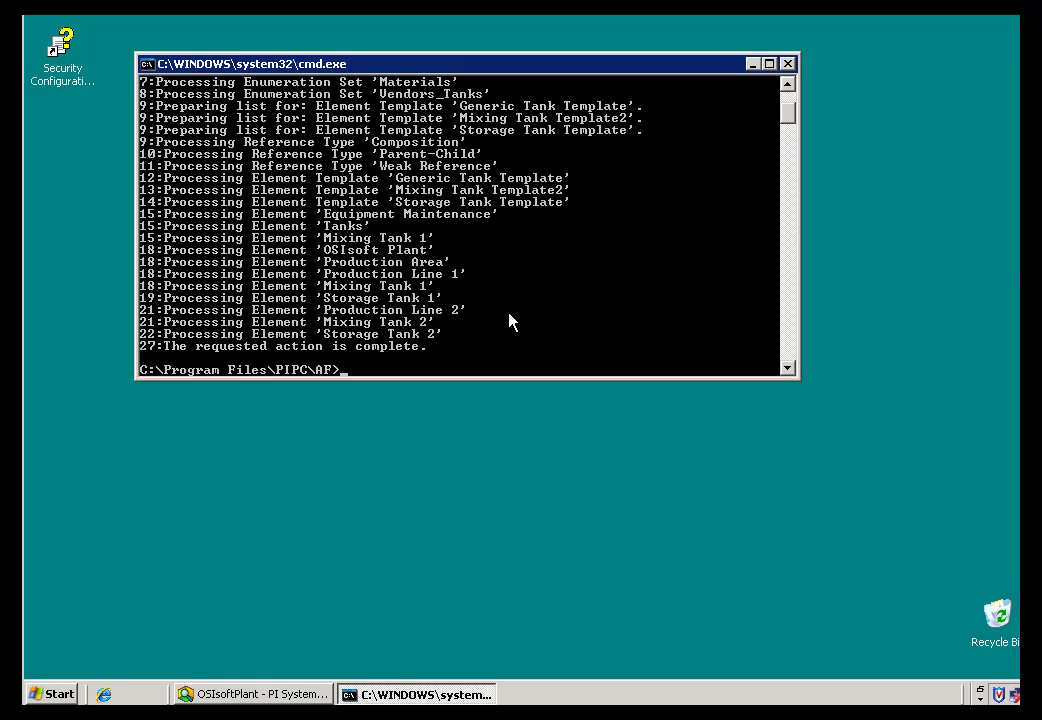
# - Check myexport.xml in Notepad, then close it
pyautogui.write('notepad myexport.xm')
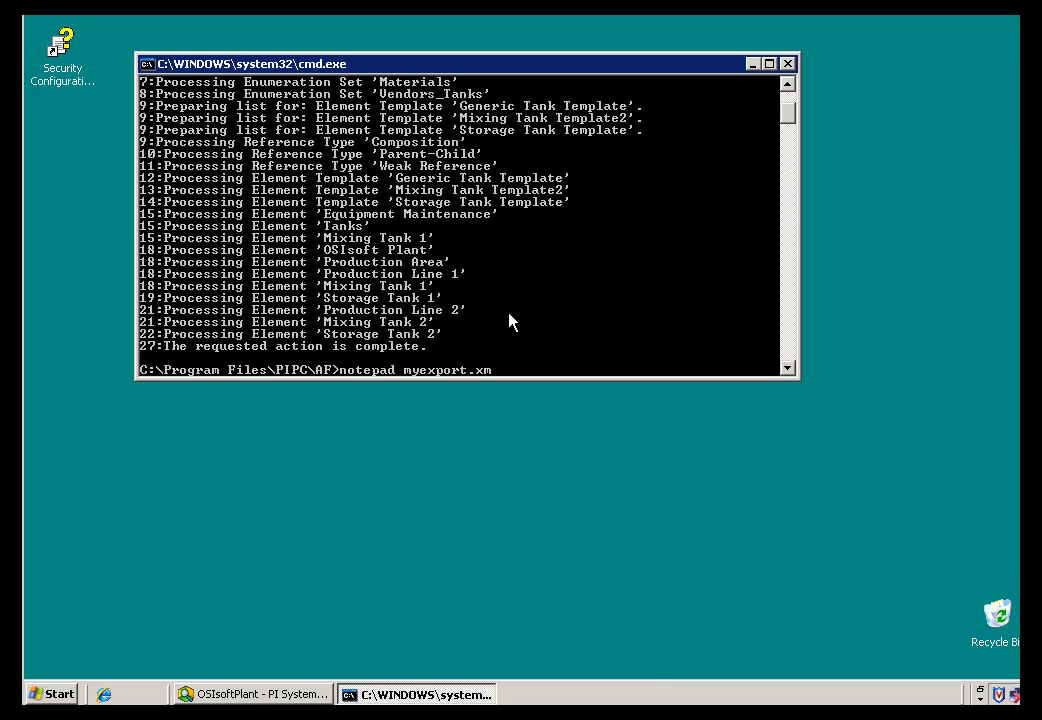
pyautogui.write('l')
pyautogui.press('Return')
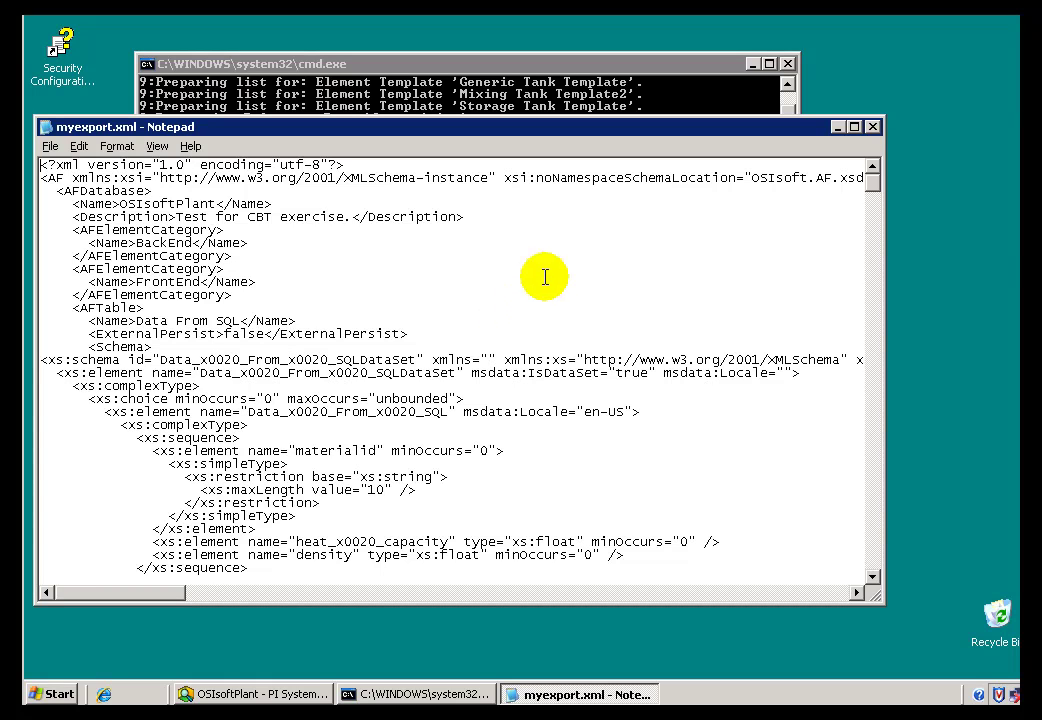
pyautogui.click(873, 127)
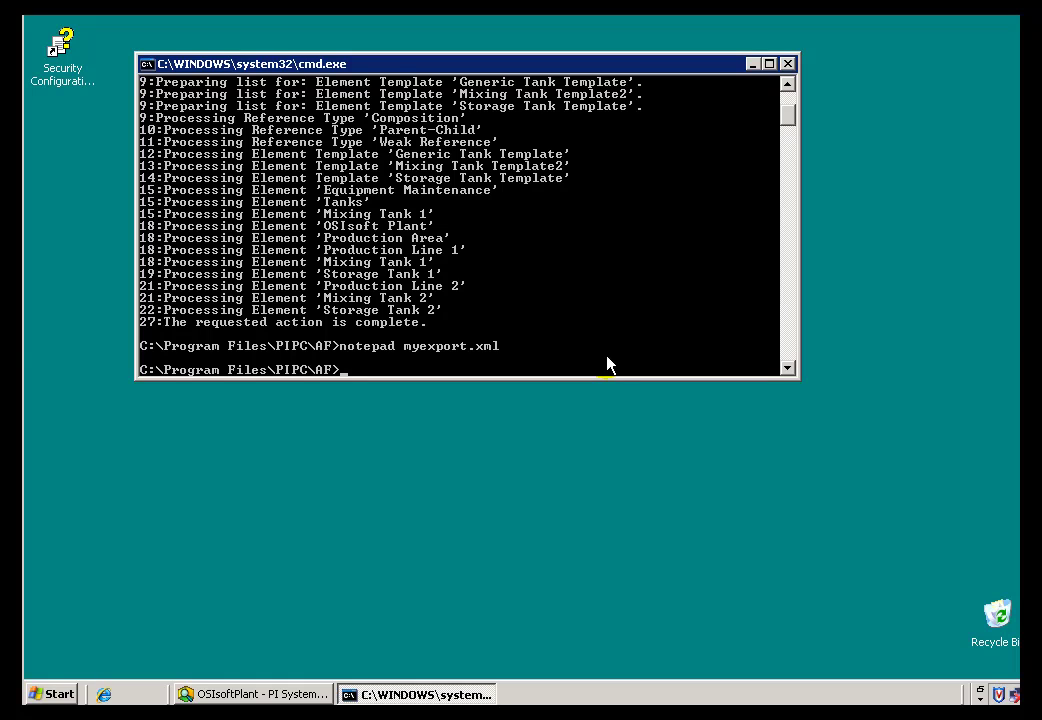
# - Recall the export command and replace /file:myexport.xml with the @ response-file prefix
pyautogui.press('Up')
pyautogui.press('Up')
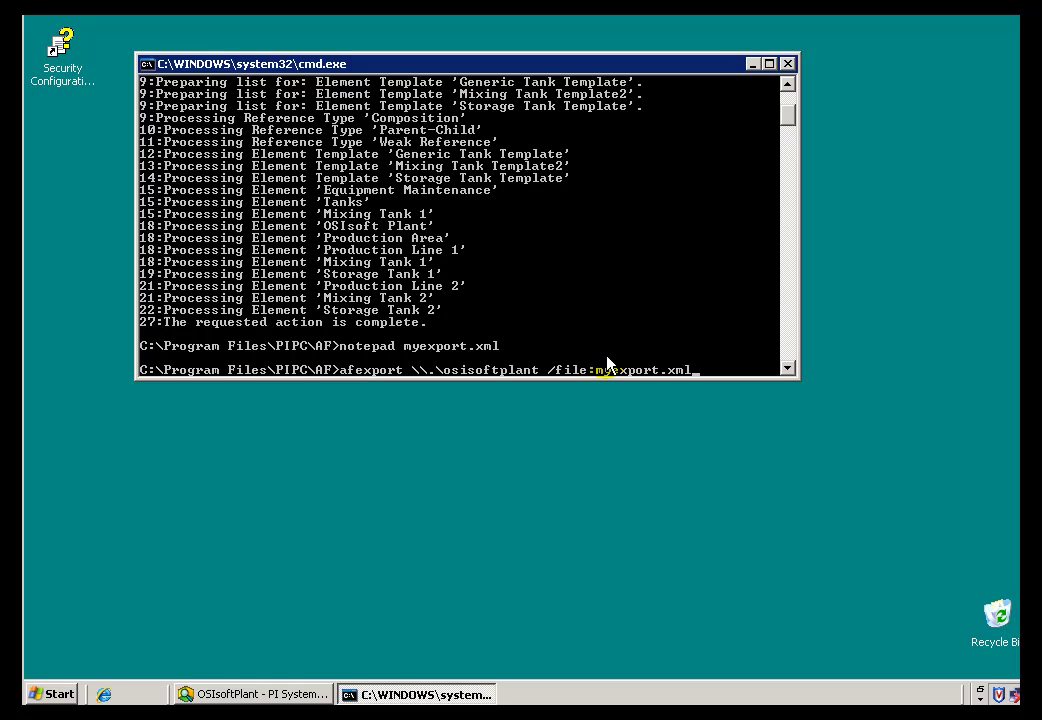
pyautogui.press('BackSpace')
pyautogui.press('BackSpace')
pyautogui.press('BackSpace')
pyautogui.press('BackSpace')
pyautogui.press('BackSpace')
pyautogui.press('BackSpace')
pyautogui.press('BackSpace')
pyautogui.press('BackSpace')
pyautogui.press('BackSpace')
pyautogui.press('BackSpace')
pyautogui.press('BackSpace')
pyautogui.press('BackSpace')
pyautogui.press('BackSpace')
pyautogui.press('BackSpace')
pyautogui.press('BackSpace')
pyautogui.press('BackSpace')
pyautogui.press('BackSpace')
pyautogui.press('BackSpace')
pyautogui.write('@')
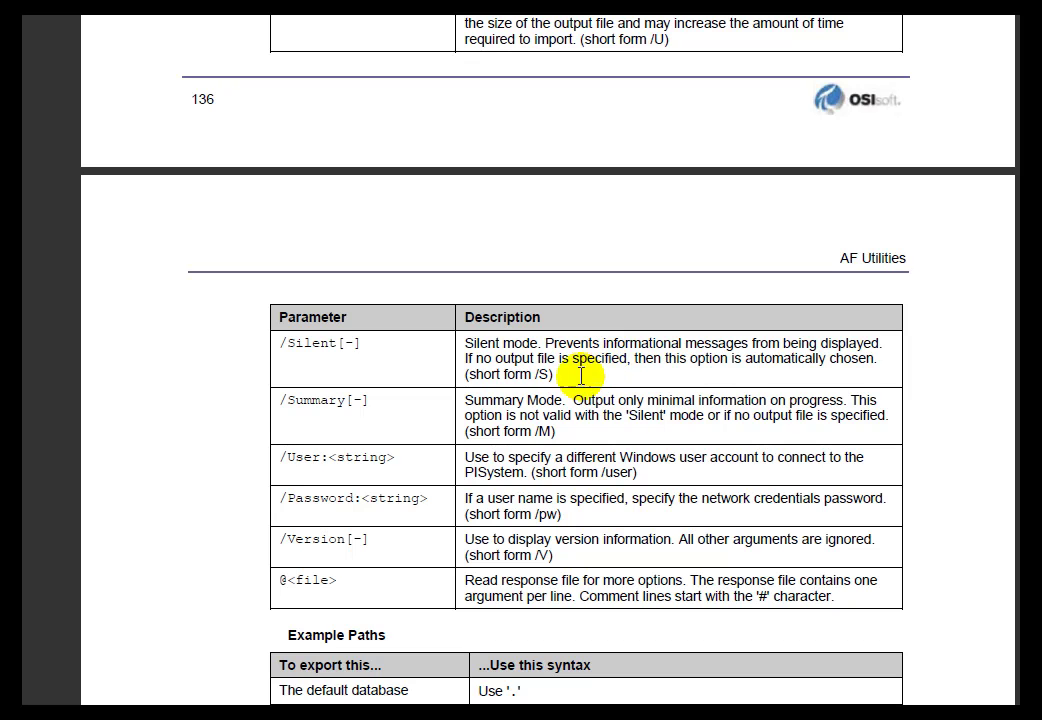
# - Highlight the @<file> response-file option in the guide's parameter table
pyautogui.moveTo(349, 580); pyautogui.dragTo(281, 579)
pyautogui.click(282, 580)
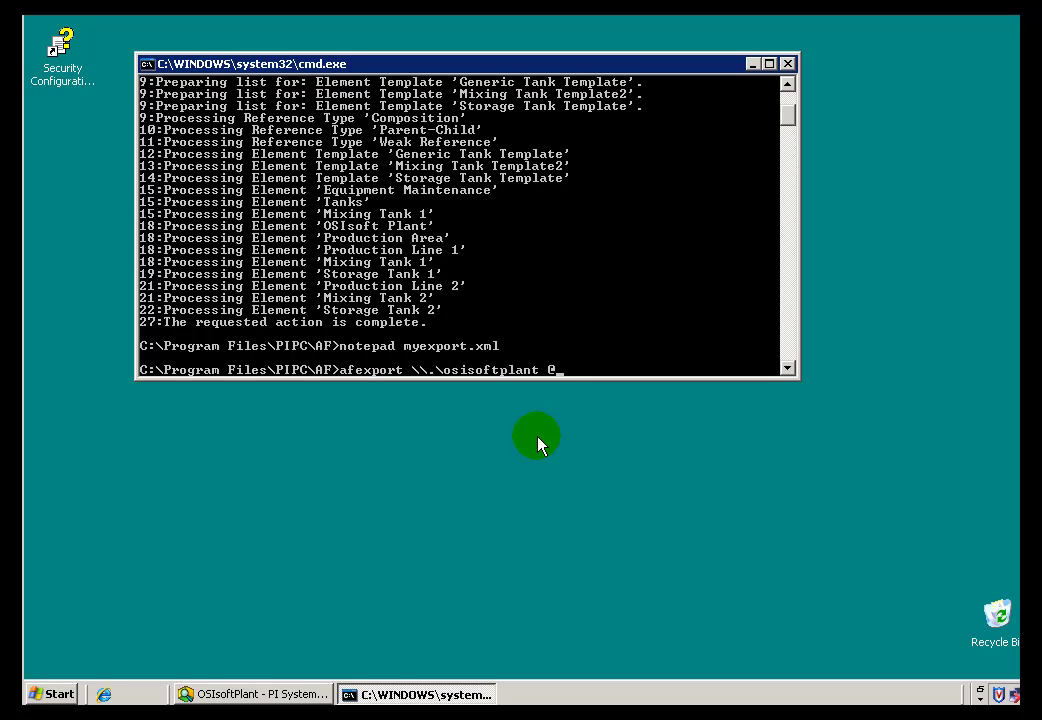
# - Abandon the unfinished export command and run notepad myresponse.txt
pyautogui.write('myresponse.txt')
pyautogui.press('BackSpace')
pyautogui.press('BackSpace')
pyautogui.press('BackSpace')
pyautogui.press('BackSpace')
pyautogui.press('BackSpace')
pyautogui.press('BackSpace')
pyautogui.press('BackSpace')
pyautogui.press('BackSpace')
pyautogui.press('BackSpace')
pyautogui.press('BackSpace')
pyautogui.press('BackSpace')
pyautogui.press('BackSpace')
pyautogui.press('BackSpace')
pyautogui.press('BackSpace')
pyautogui.press('BackSpace')
pyautogui.press('BackSpace')
pyautogui.press('BackSpace')
pyautogui.press('BackSpace')
pyautogui.press('BackSpace')
pyautogui.press('BackSpace')
pyautogui.press('BackSpace')
pyautogui.press('BackSpace')
pyautogui.press('BackSpace')
pyautogui.press('BackSpace')
pyautogui.press('BackSpace')
pyautogui.press('BackSpace')
pyautogui.press('BackSpace')
pyautogui.press('BackSpace')
pyautogui.press('BackSpace')
pyautogui.press('BackSpace')
pyautogui.press('BackSpace')
pyautogui.press('BackSpace')
pyautogui.press('BackSpace')
pyautogui.press('BackSpace')
pyautogui.press('BackSpace')
pyautogui.press('BackSpace')
pyautogui.press('BackSpace')
pyautogui.press('BackSpace')
pyautogui.write('notepad myresponse.txt')
pyautogui.press('Return')
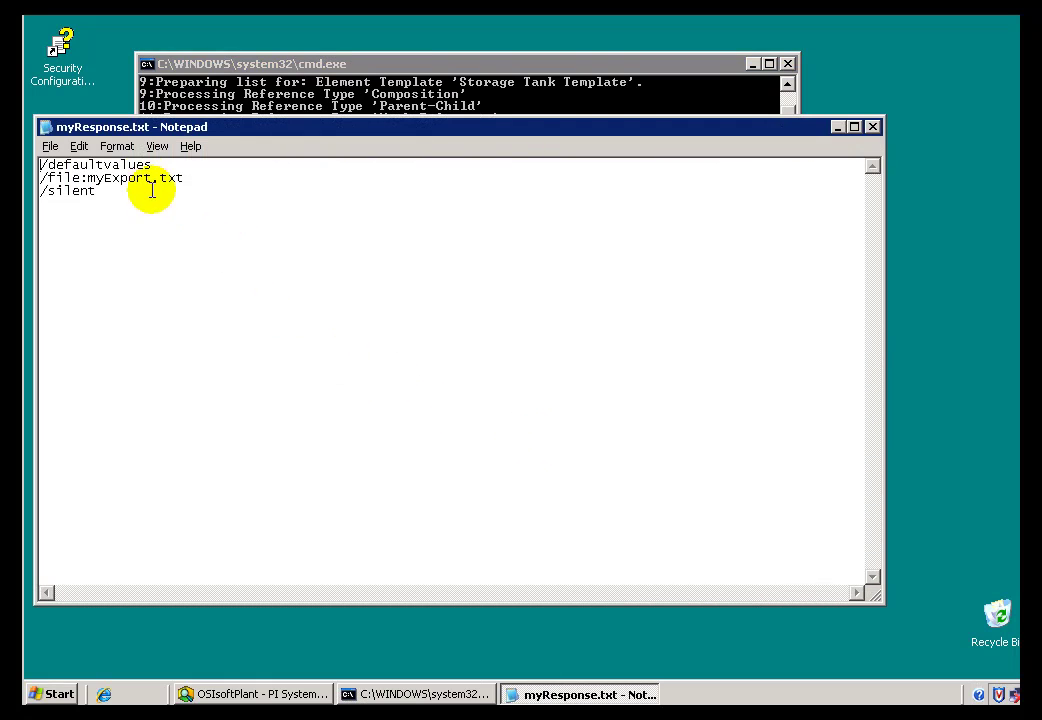
# - Examine the /defaultvalues and /file:myExport.txt lines in myresponse.txt
pyautogui.moveTo(151, 164); pyautogui.dragTo(33, 167)
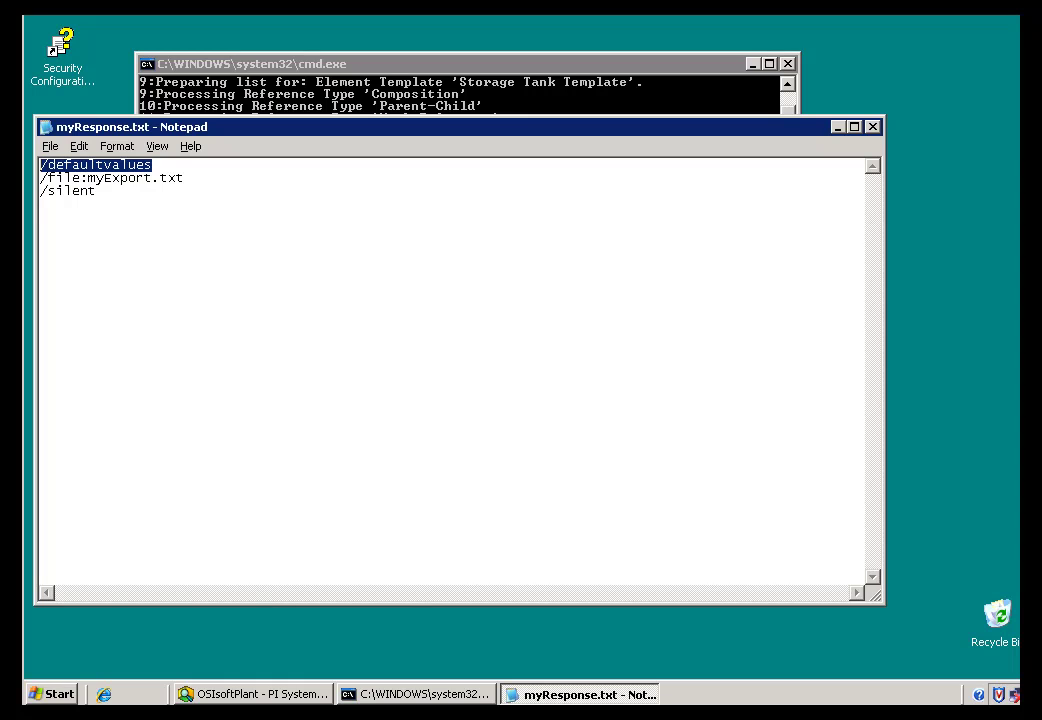
pyautogui.click(137, 194)
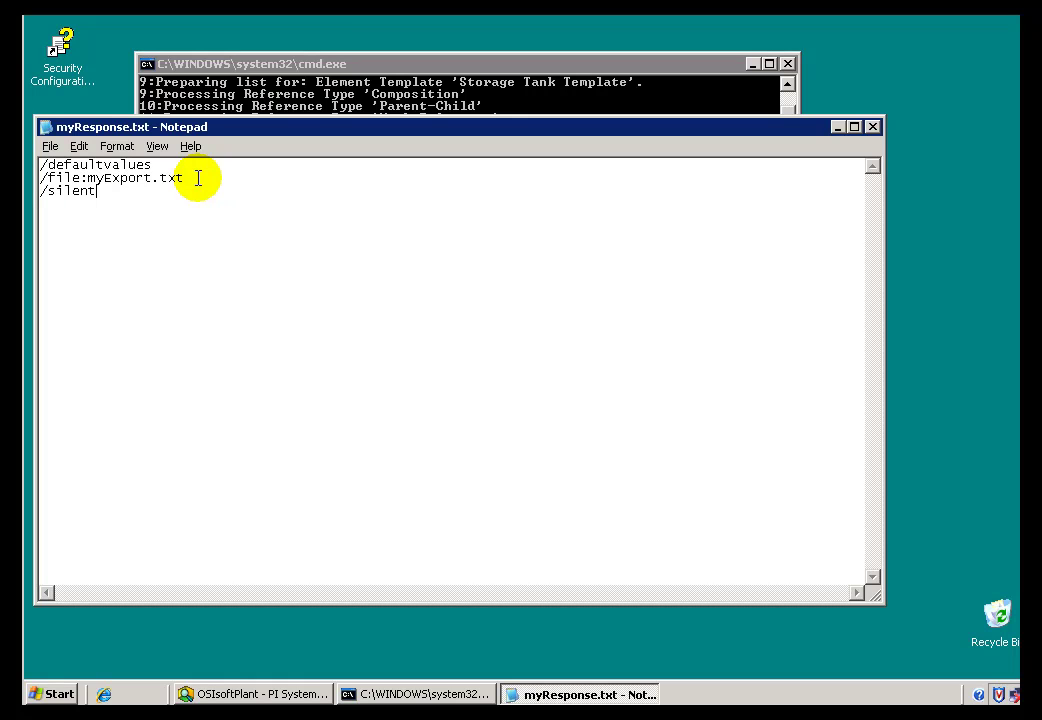
pyautogui.moveTo(152, 166); pyautogui.dragTo(38, 165)
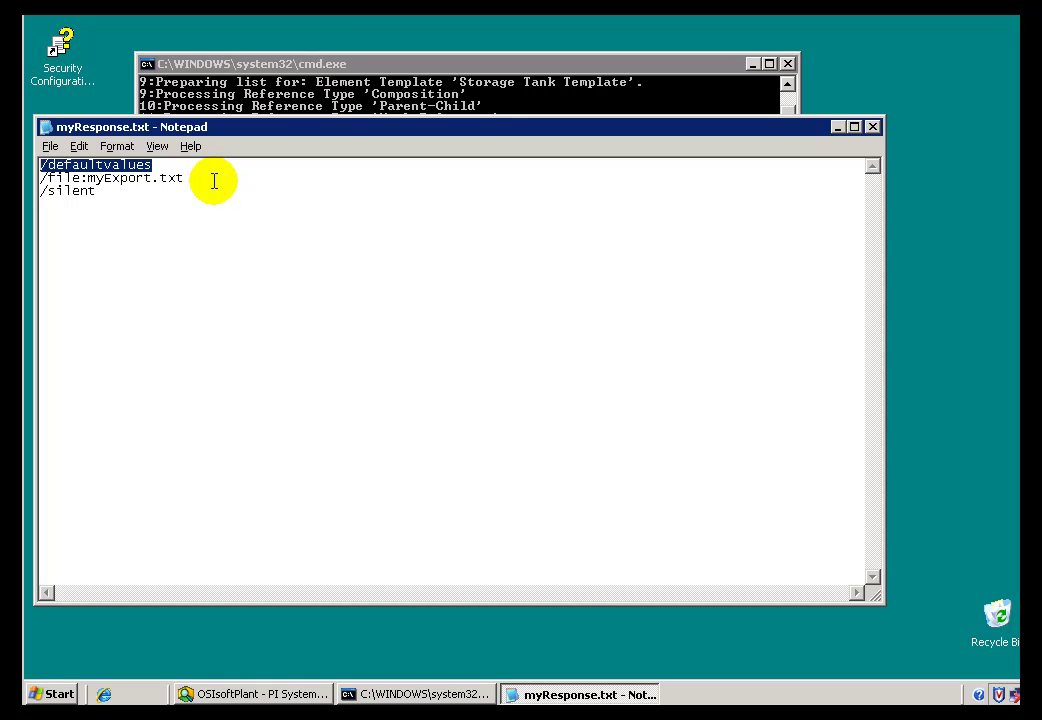
pyautogui.click(205, 179)
pyautogui.doubleClick(205, 179)
pyautogui.click(204, 179)
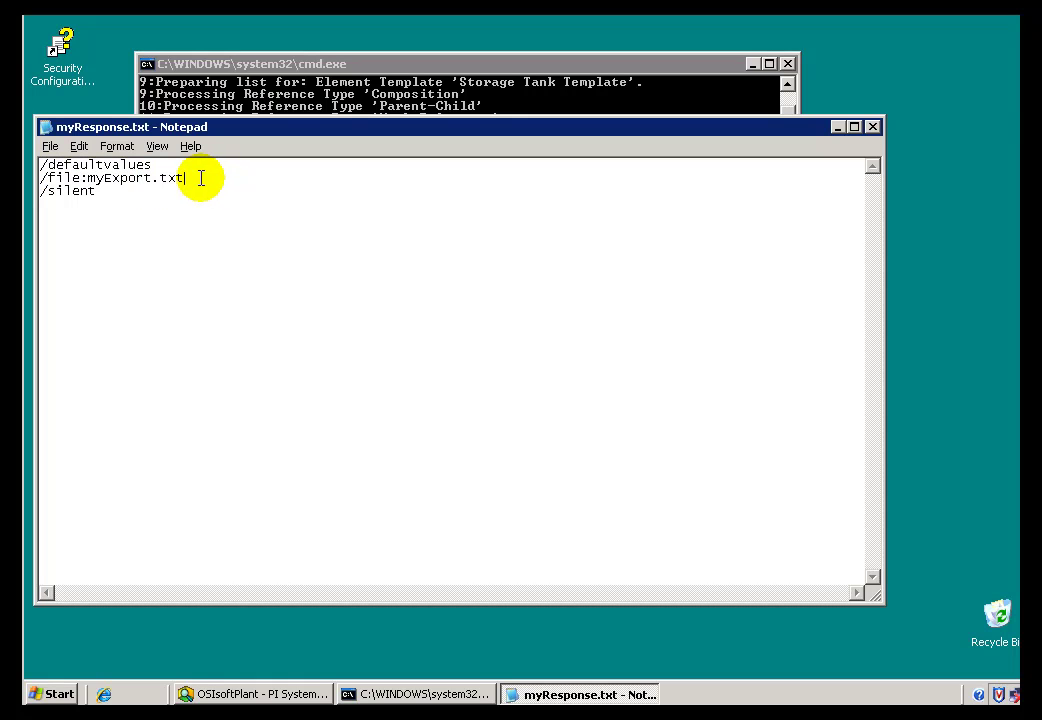
pyautogui.moveTo(201, 178); pyautogui.dragTo(40, 178)
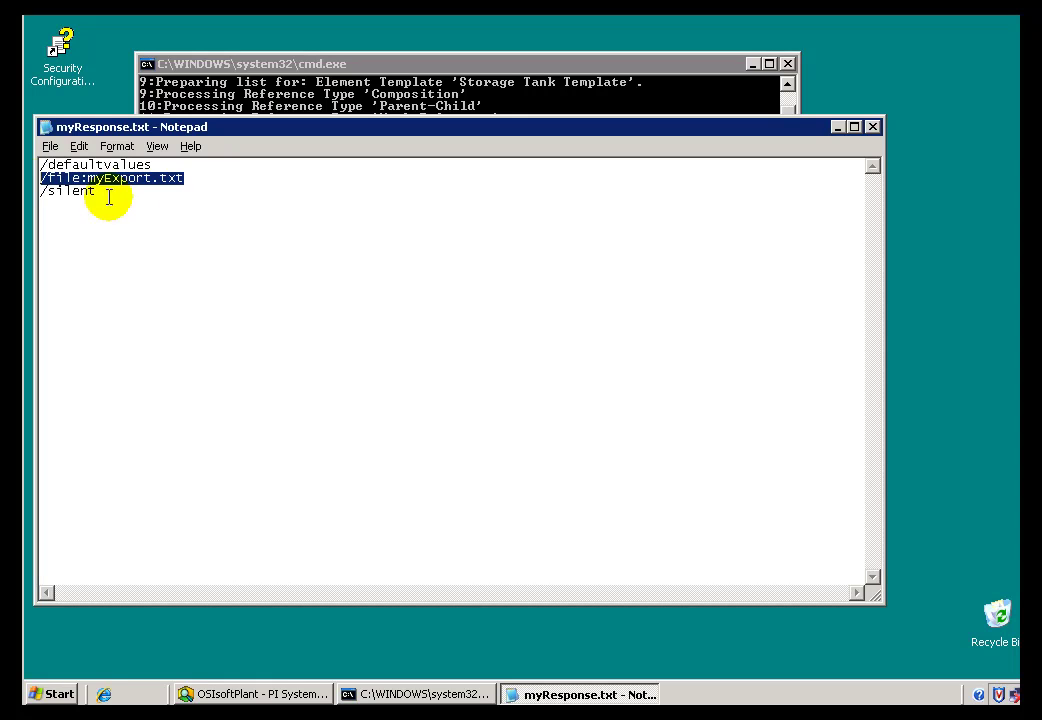
# - Change the option to /file:myExport.xml and save myresponse.txt when closing Notepad
pyautogui.click(159, 178)
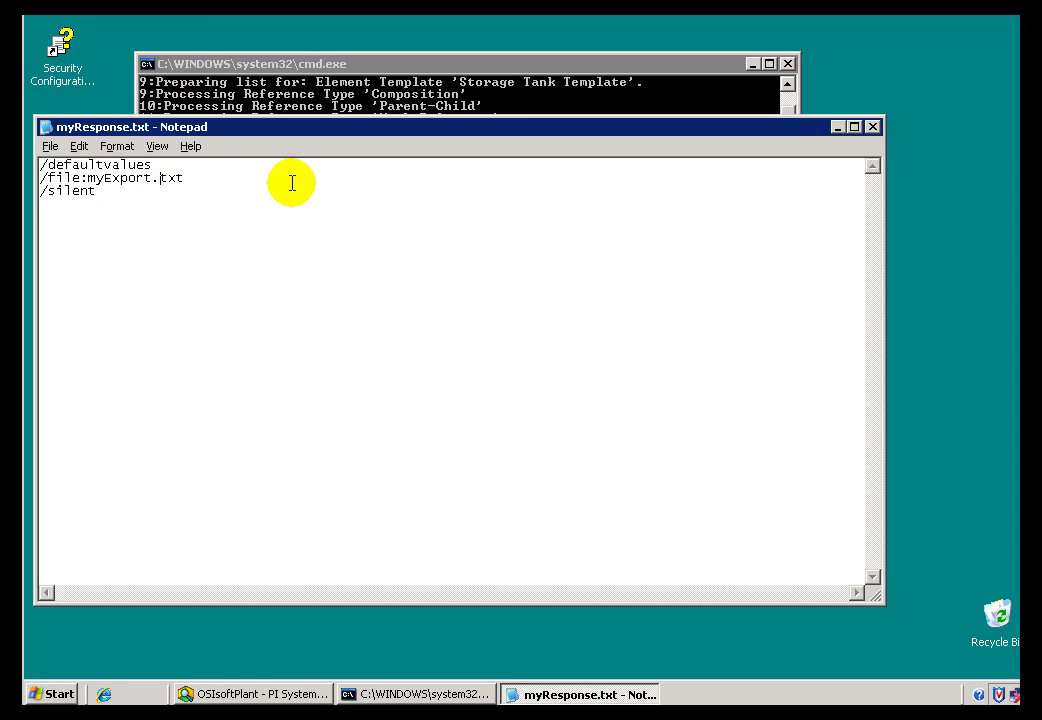
pyautogui.press('Delete')
pyautogui.press('Delete')
pyautogui.press('Delete')
pyautogui.write('xml')
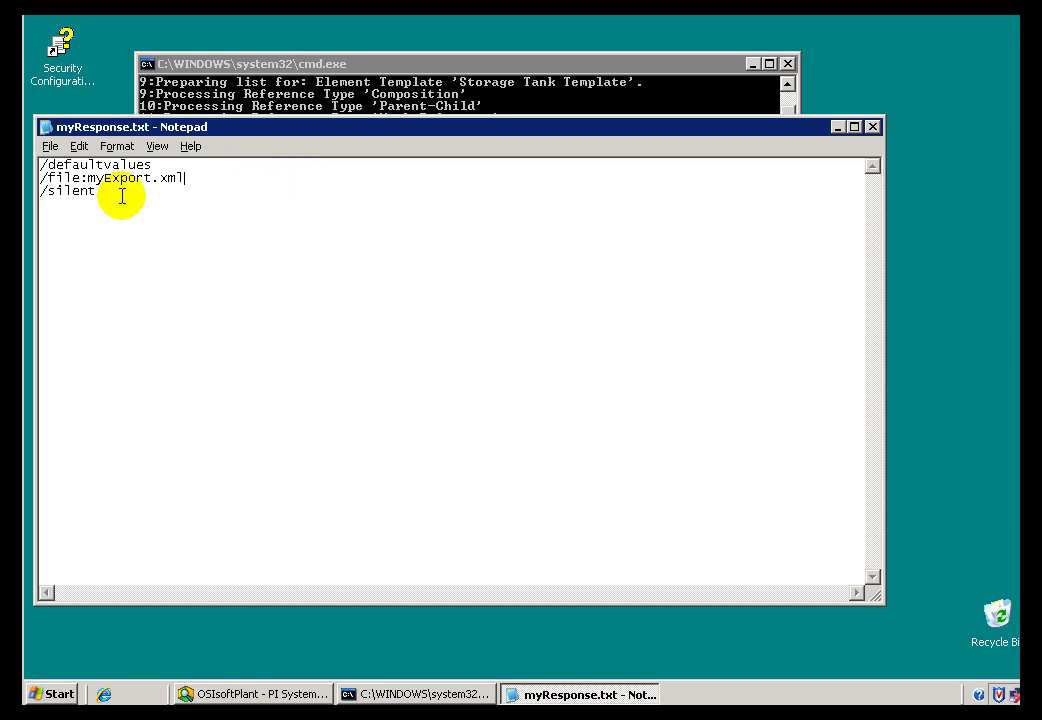
pyautogui.moveTo(112, 193); pyautogui.dragTo(46, 188)
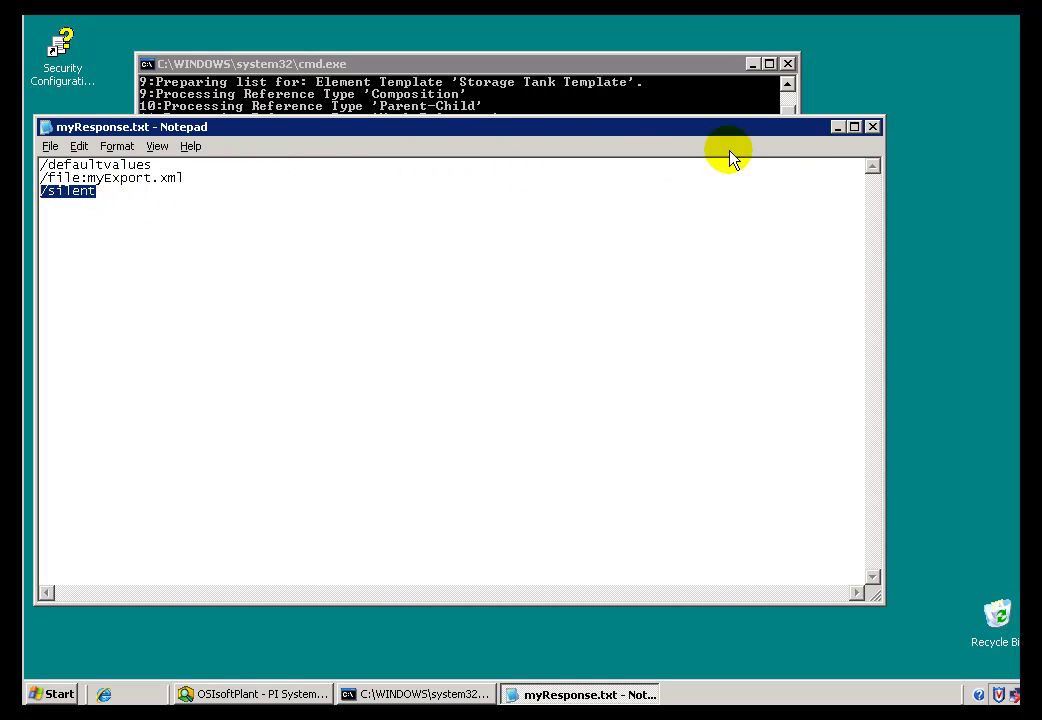
pyautogui.click(873, 128)
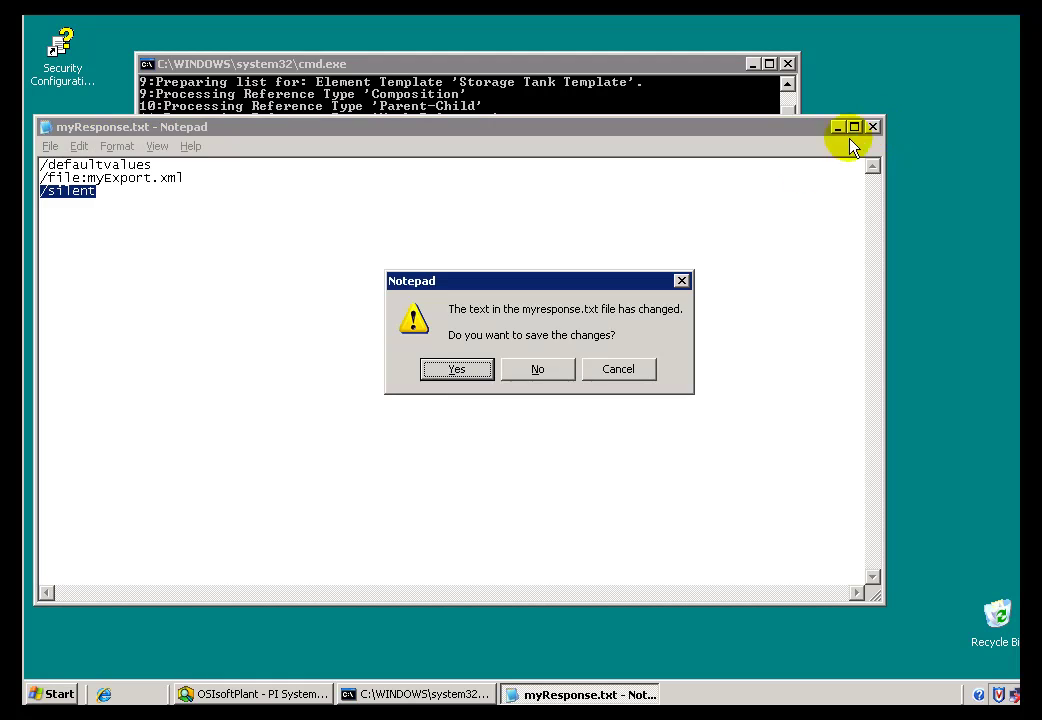
pyautogui.click(452, 370)
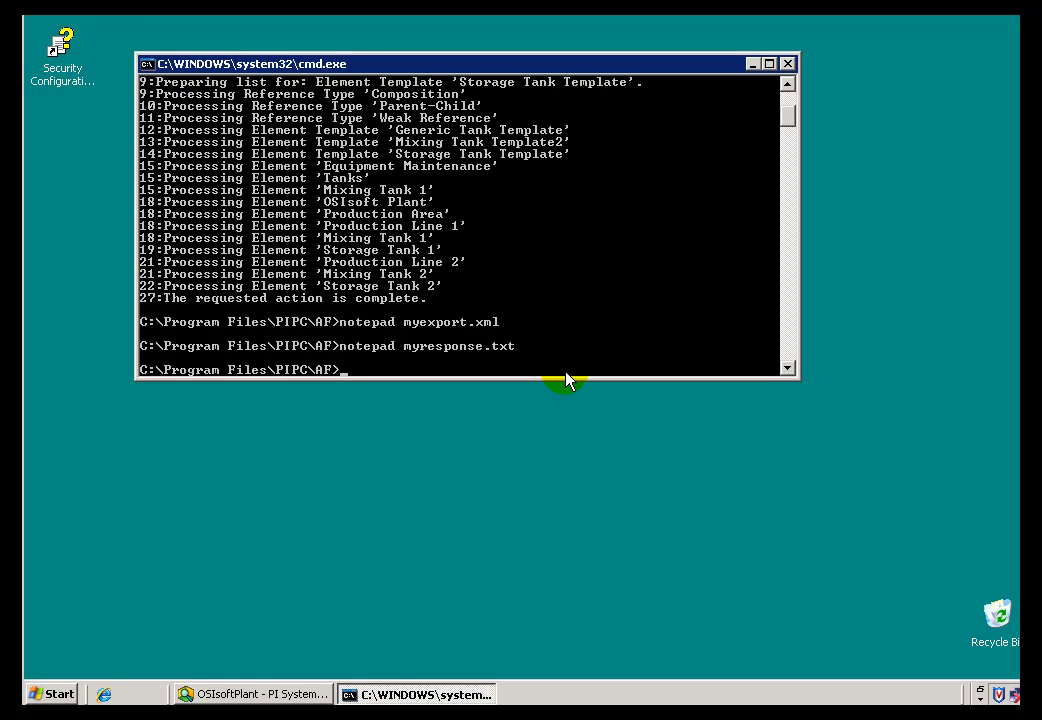
pyautogui.write('afexport \\\\.\\osisoftp')
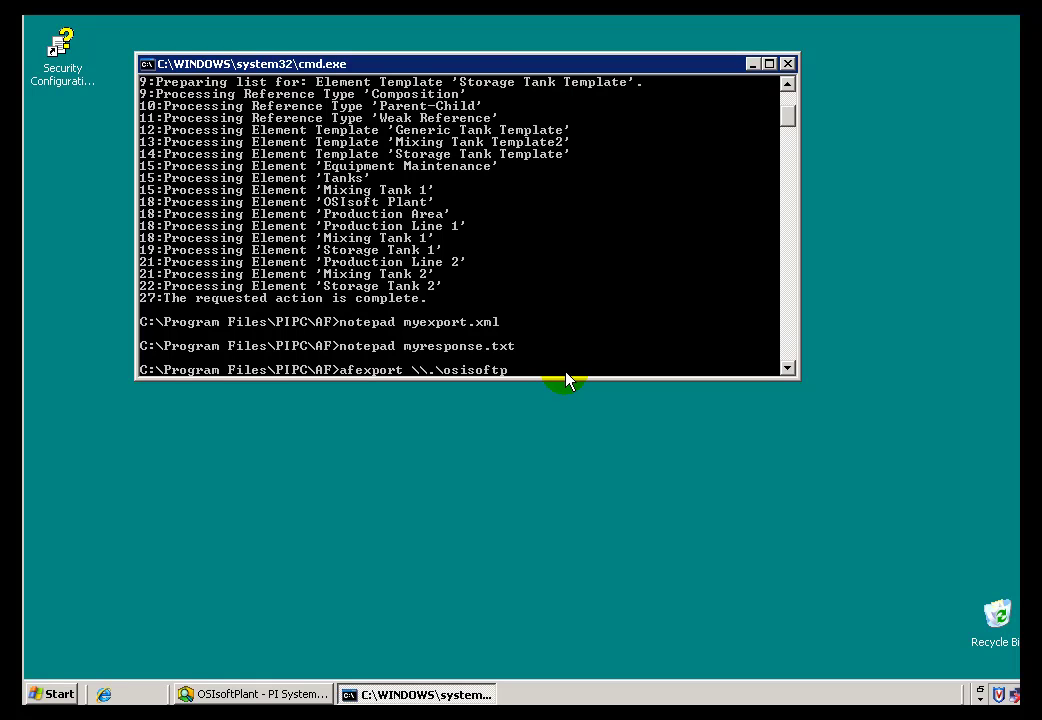
pyautogui.write('lant @myresponse.txt')
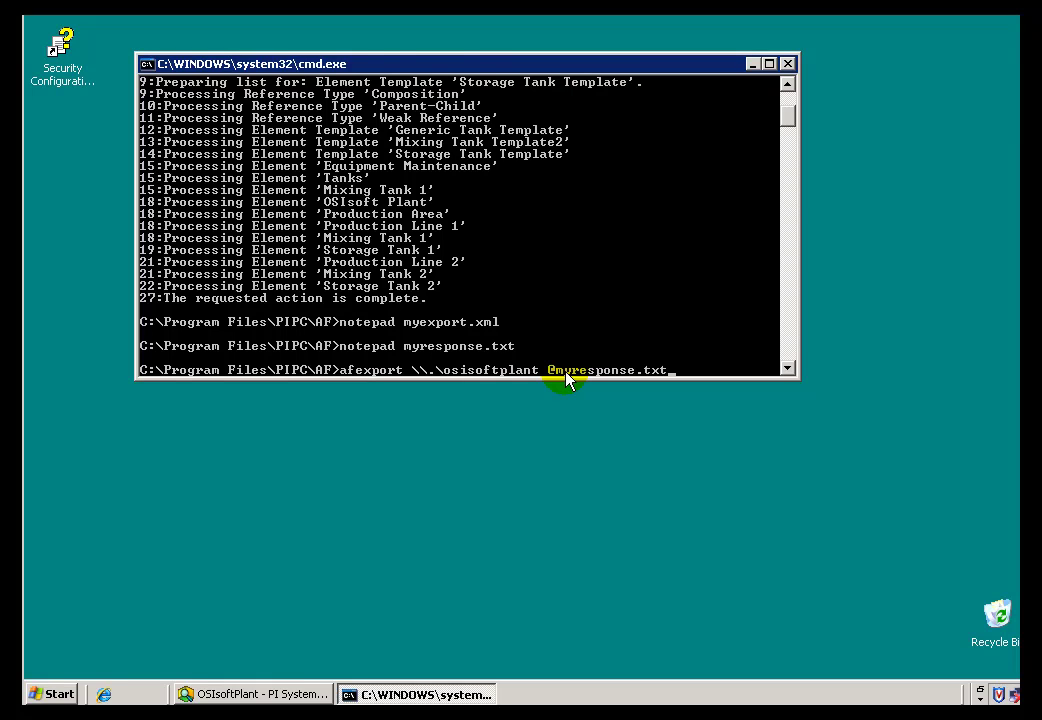
pyautogui.press('Return')
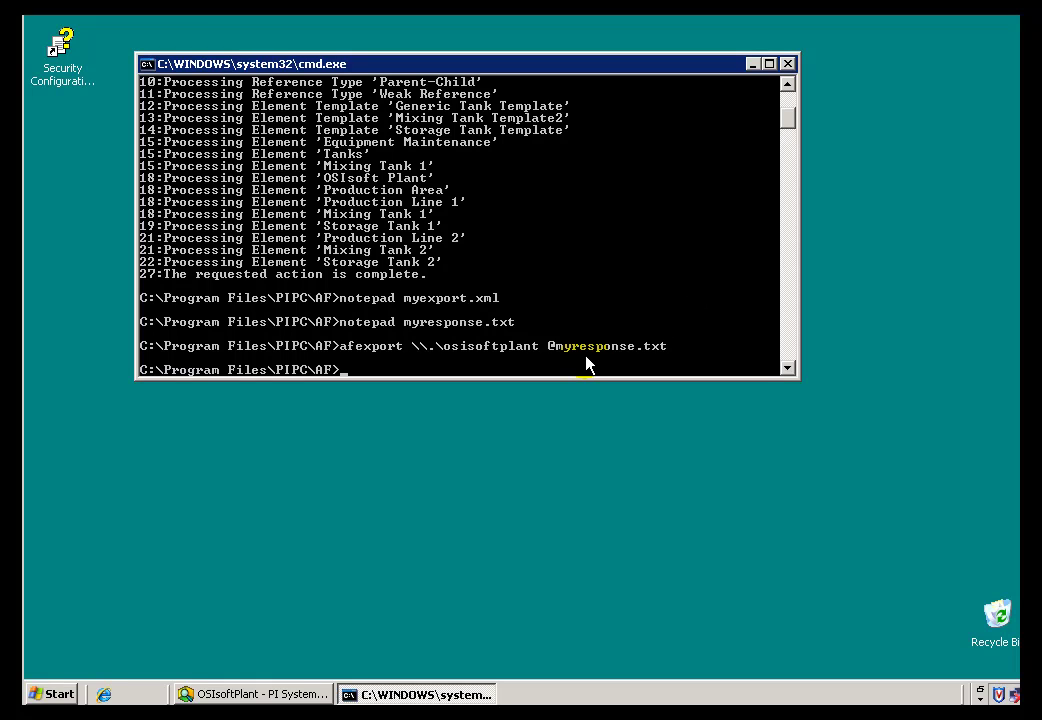
pyautogui.write('notepad myexport.xml')
pyautogui.press('Return')
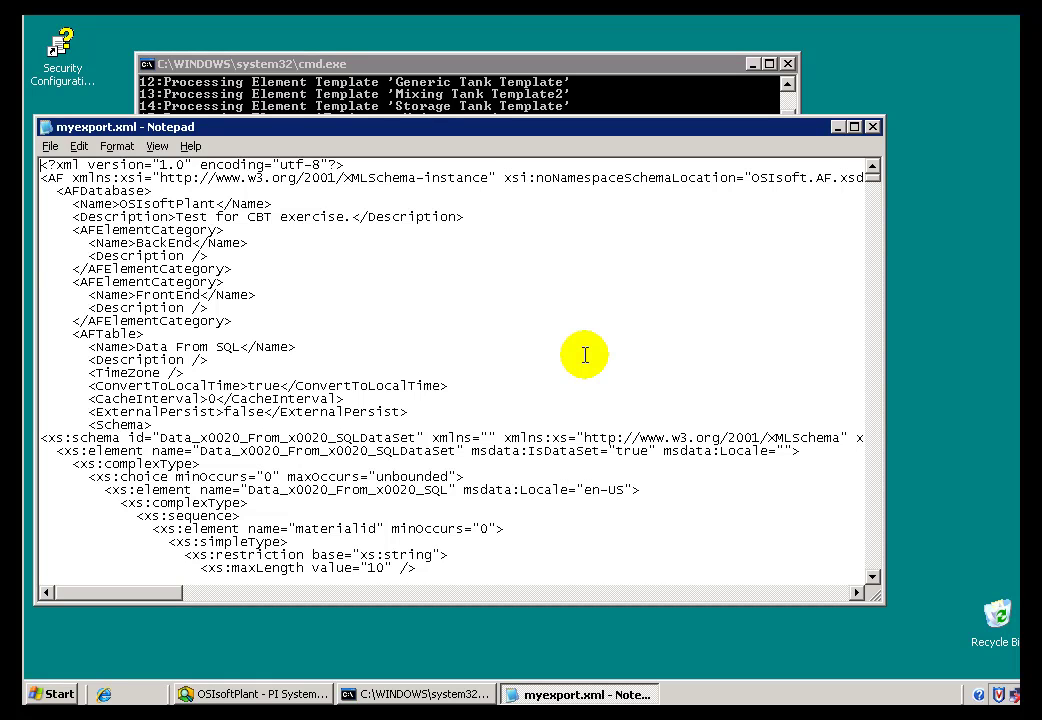
pyautogui.press('Down')
pyautogui.press('Down')
pyautogui.press('Down')
pyautogui.press('Down')
pyautogui.press('Down')
pyautogui.press('Down')
pyautogui.press('Down')
pyautogui.press('Down')
pyautogui.press('Down')
pyautogui.press('Down')
pyautogui.press('Down')
pyautogui.press('Down')
pyautogui.press('Down')
pyautogui.press('Down')
pyautogui.press('Down')
pyautogui.hotkey('shift', 'Down')
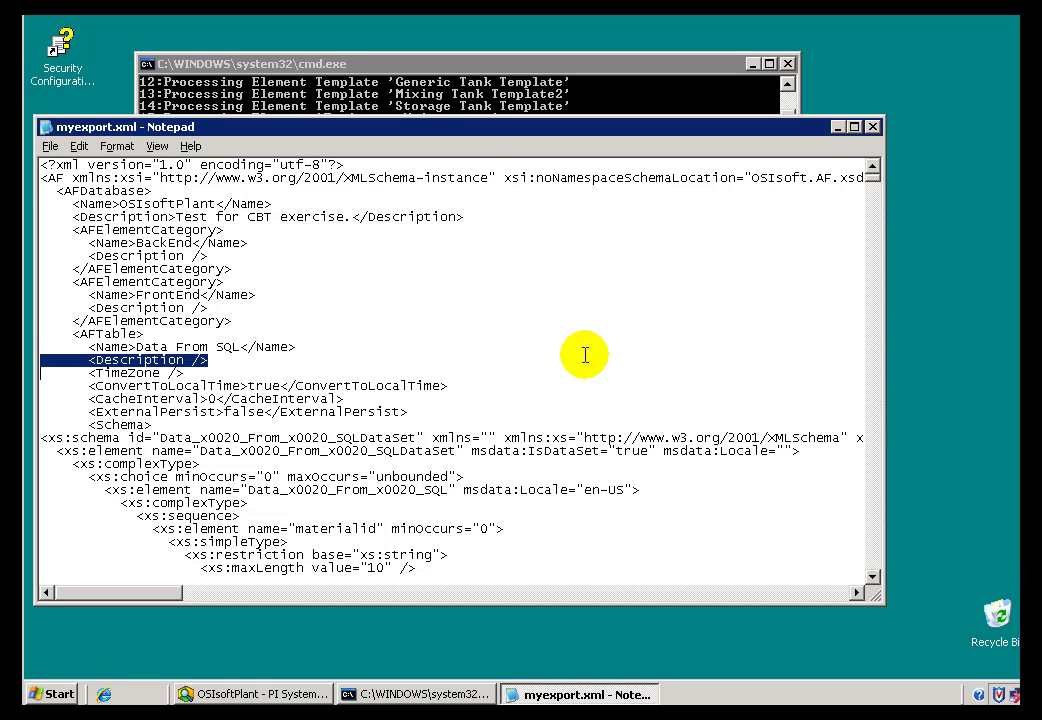
pyautogui.press('Up')
pyautogui.press('Up')
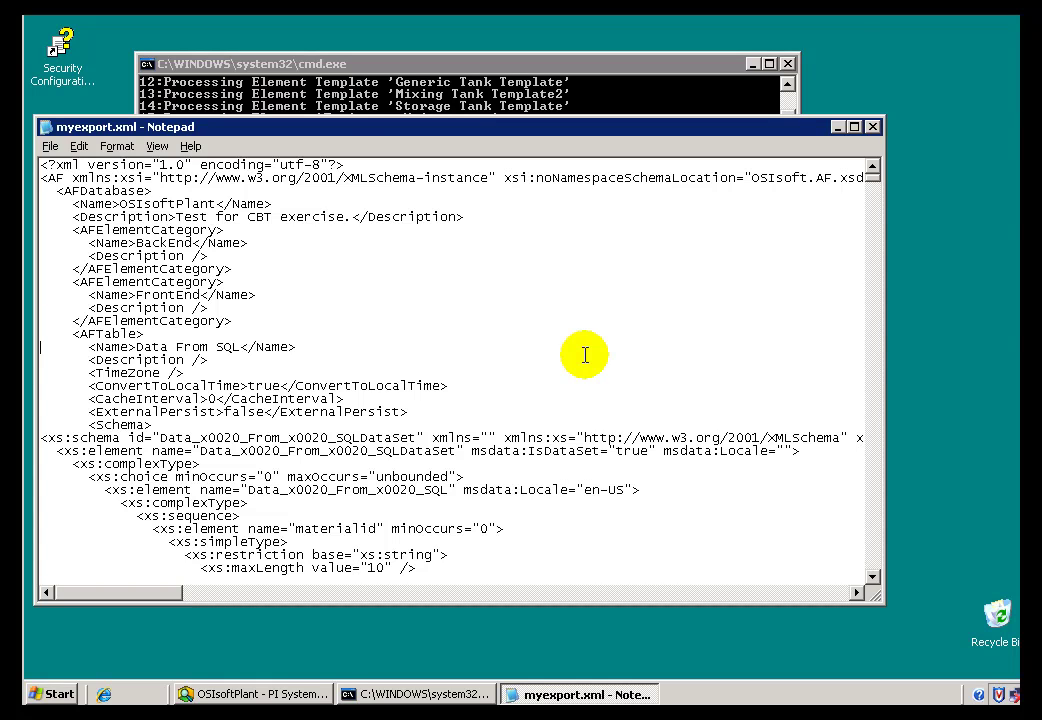
pyautogui.hotkey('alt', 'f')
pyautogui.press('x')
pyautogui.press('Up')
# - Re-run afexport \\.\osisoftplant /file:myexport.xml from history and reopen myexport.xml in Notepad
pyautogui.press('Up')
pyautogui.press('Up')
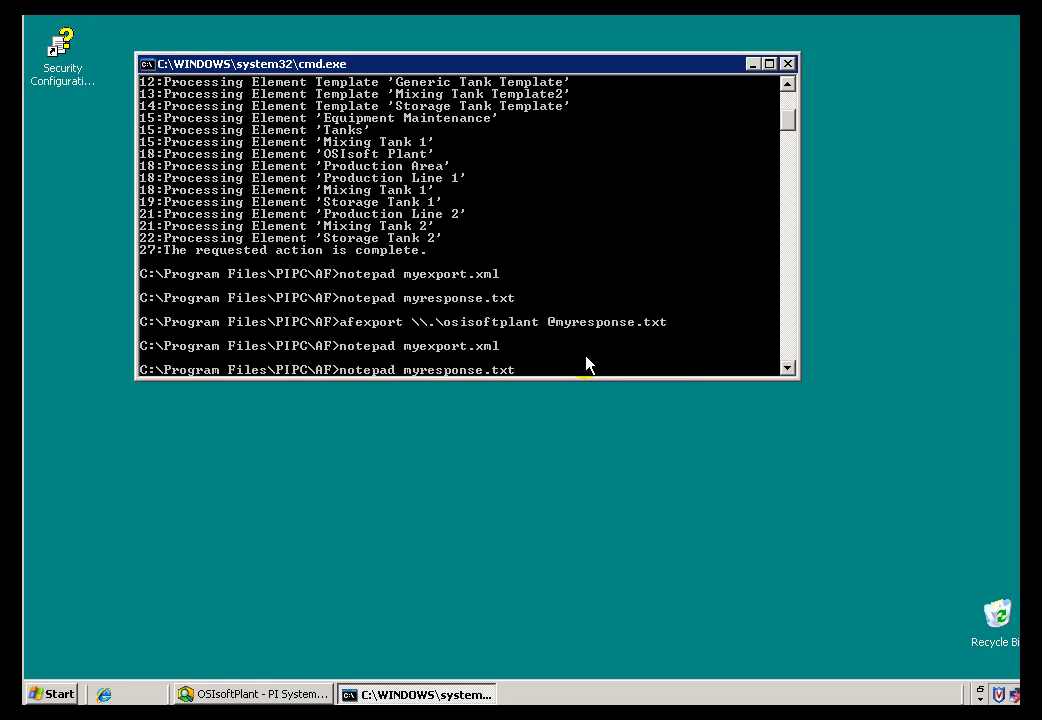
pyautogui.press('Up')
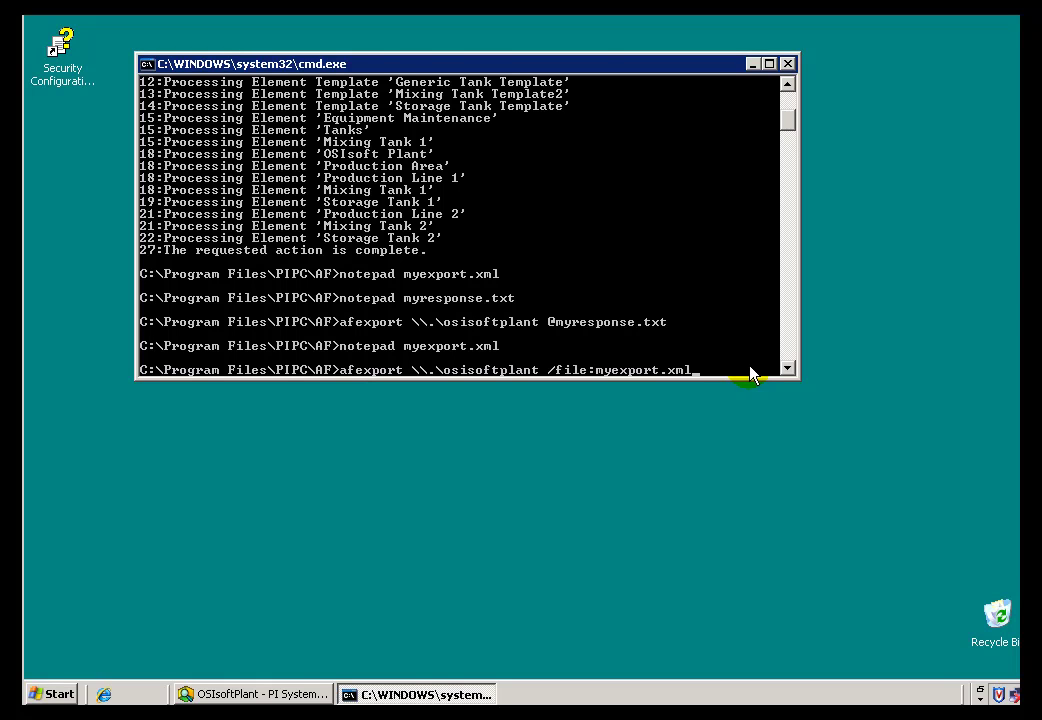
pyautogui.press('Return')
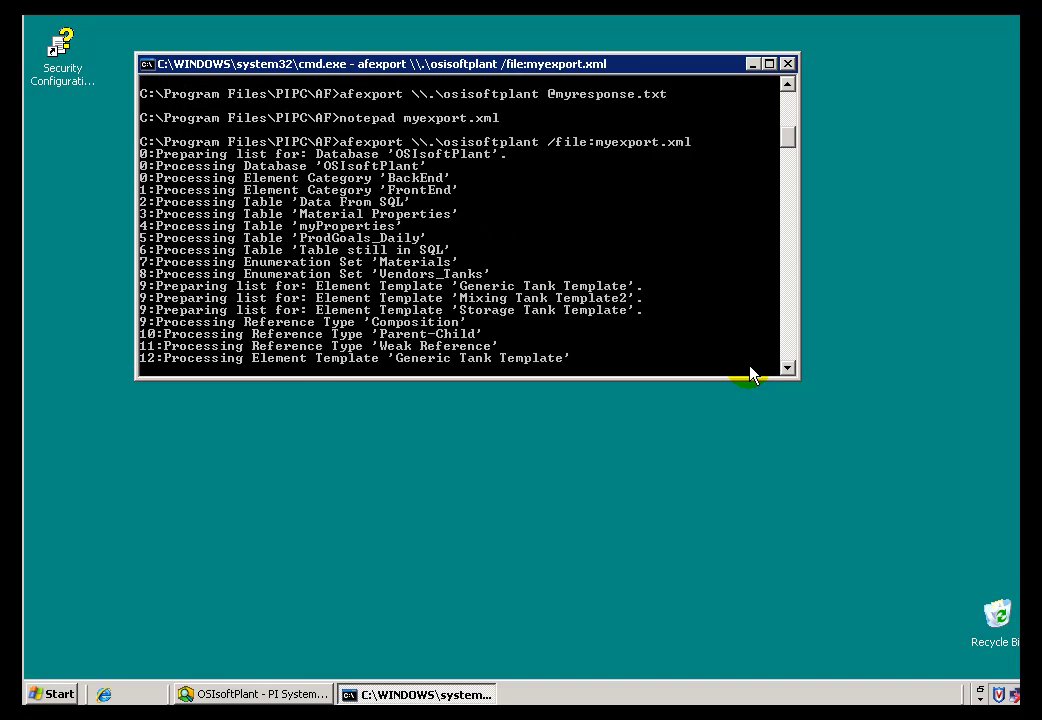
pyautogui.press('Up')
pyautogui.press('Up')
pyautogui.press('Up')
pyautogui.press('Up')
pyautogui.press('Return')
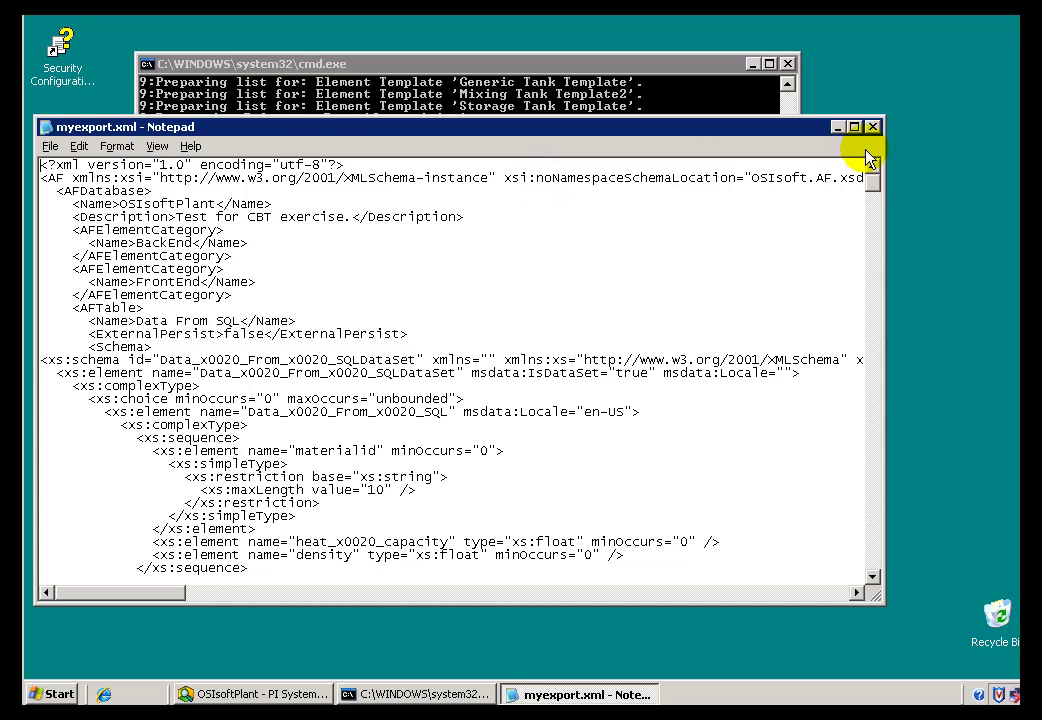
# - Close myexport.xml and reopen myresponse.txt in Notepad from command history
pyautogui.click(872, 127)
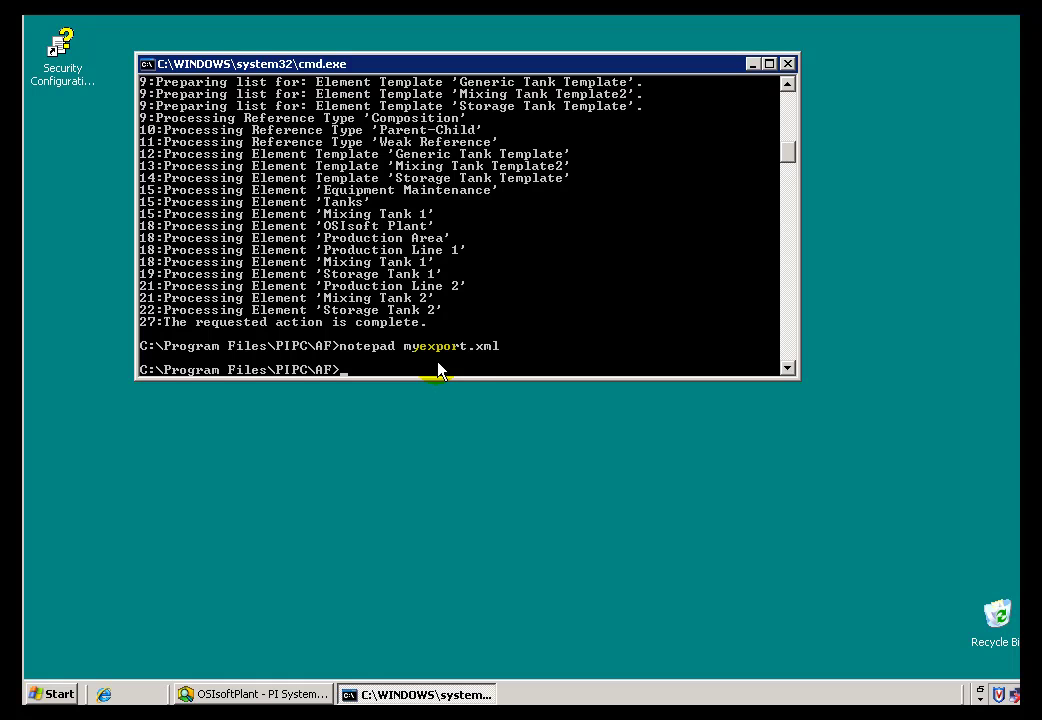
pyautogui.press('Up')
pyautogui.press('Up')
pyautogui.press('Up')
pyautogui.press('Return')
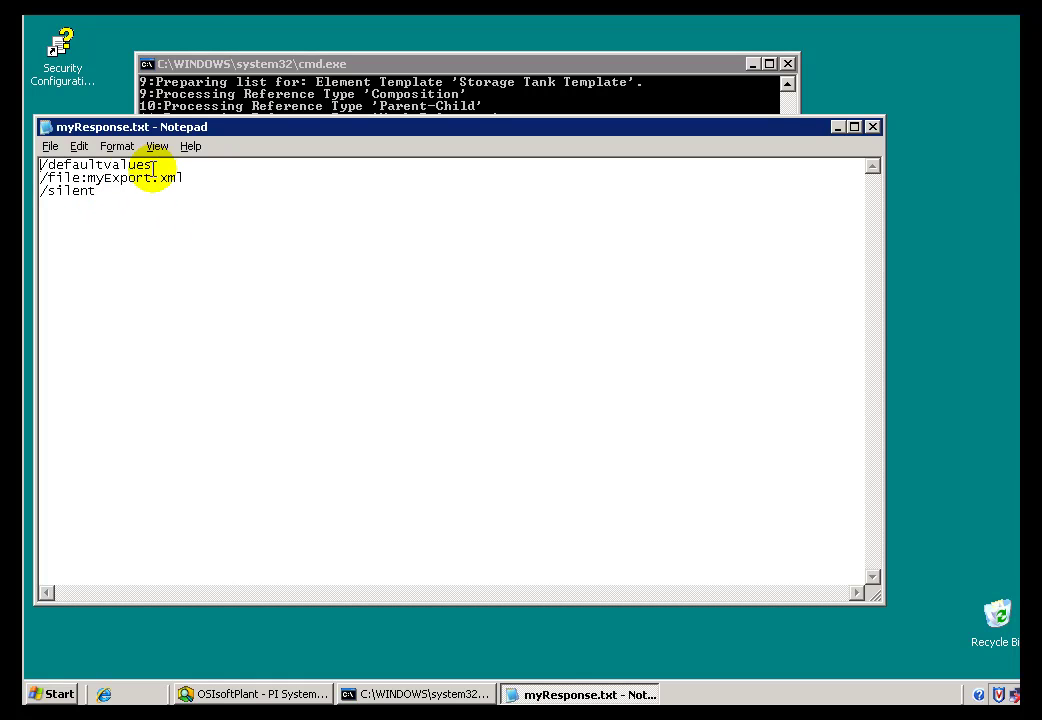
# - Review the /defaultvalues, /file and /silent option lines in myresponse.txt
pyautogui.moveTo(154, 166); pyautogui.dragTo(40, 165)
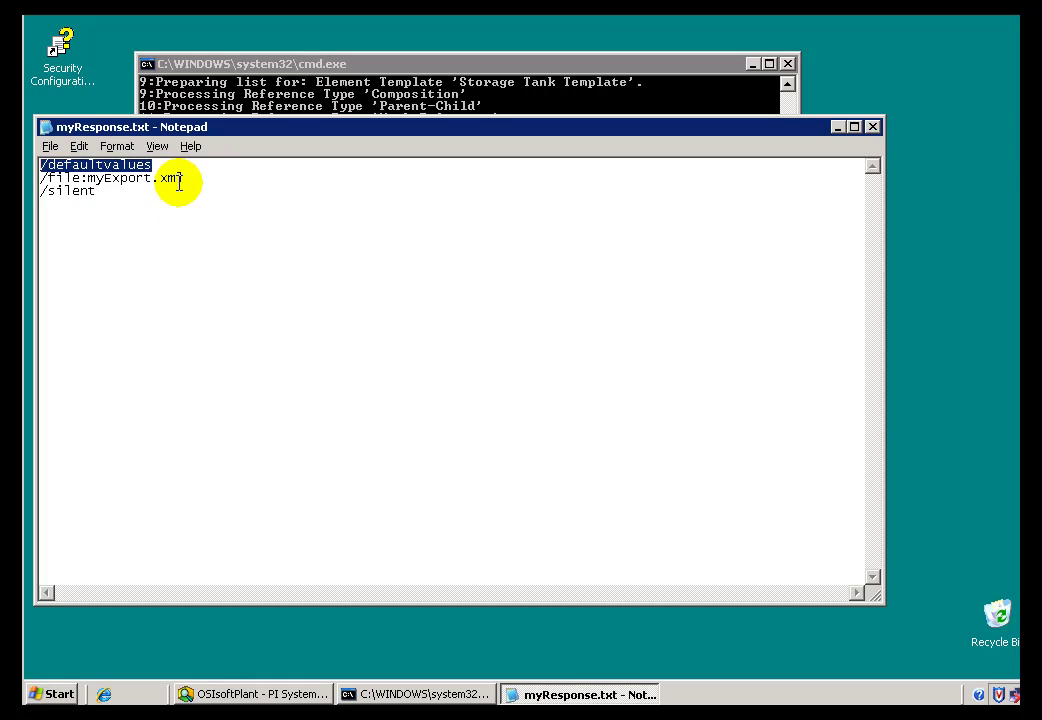
pyautogui.click(119, 192)
pyautogui.moveTo(119, 192); pyautogui.dragTo(45, 150)
pyautogui.click(140, 203)
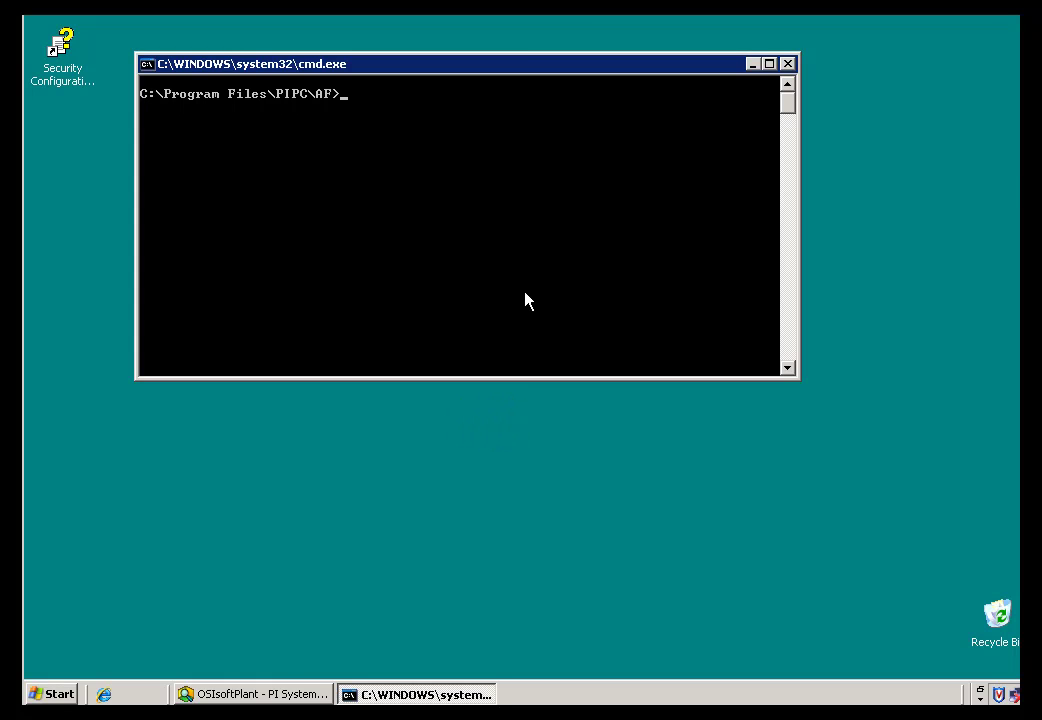
# - List the PIPC\AF folder with dir, then open myresponse.txt in Notepad
pyautogui.write('dir')
pyautogui.press('Return')
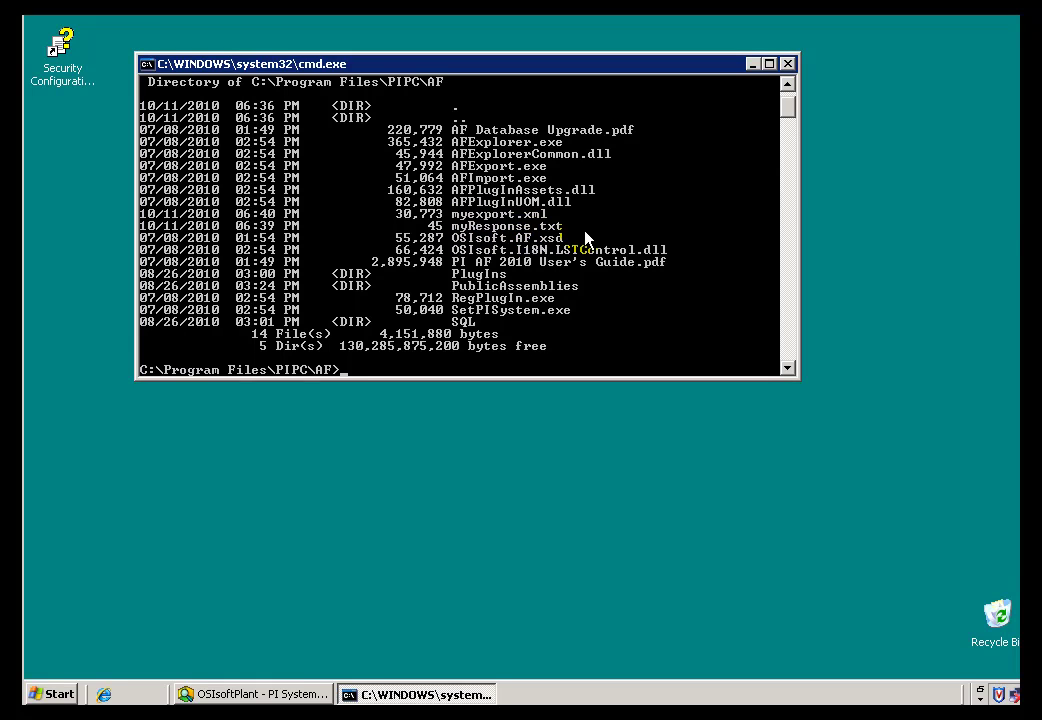
pyautogui.write('notepad myresponse.txt')
pyautogui.press('Return')
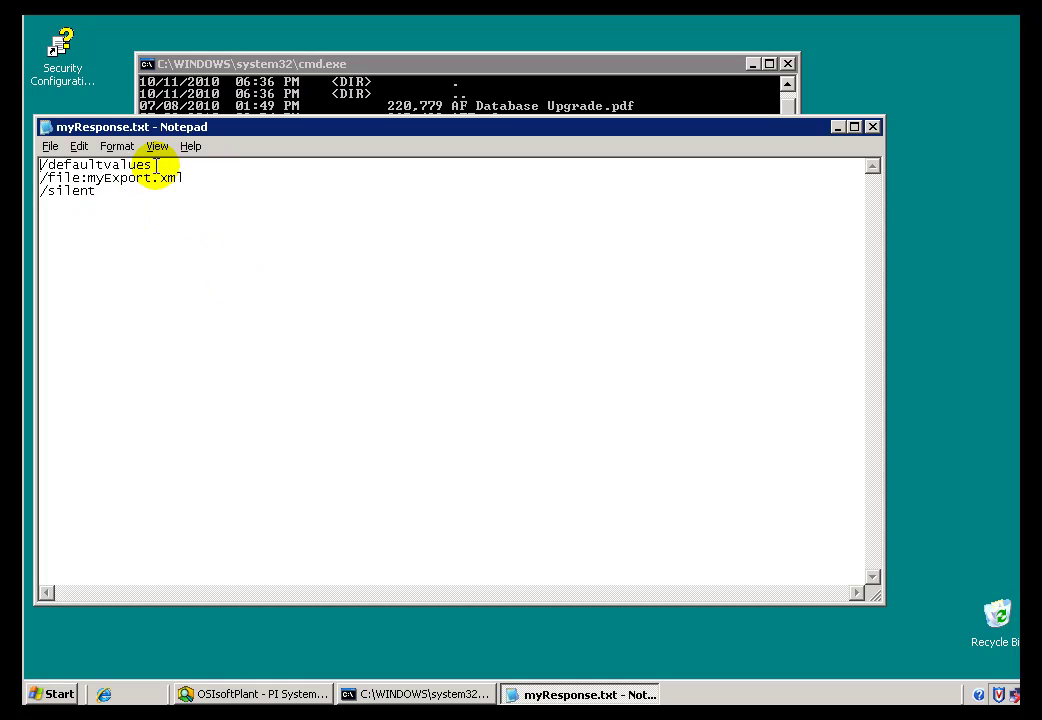
# - Delete the /silent line from myResponse.txt and save the file
pyautogui.moveTo(156, 166); pyautogui.dragTo(40, 191)
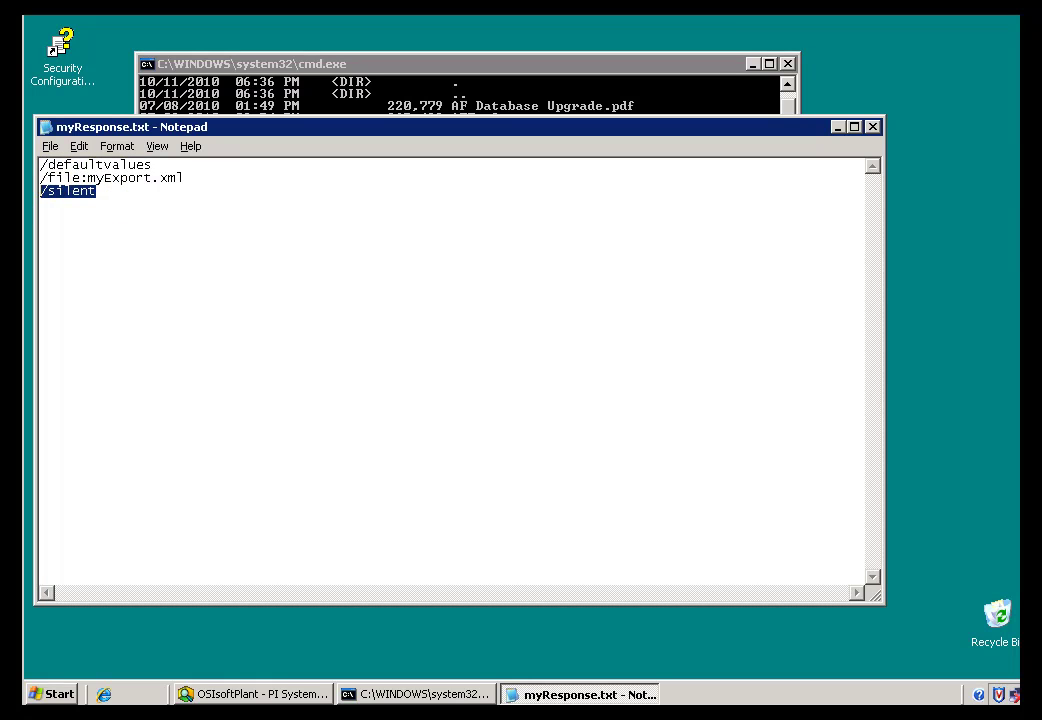
pyautogui.press('Delete')
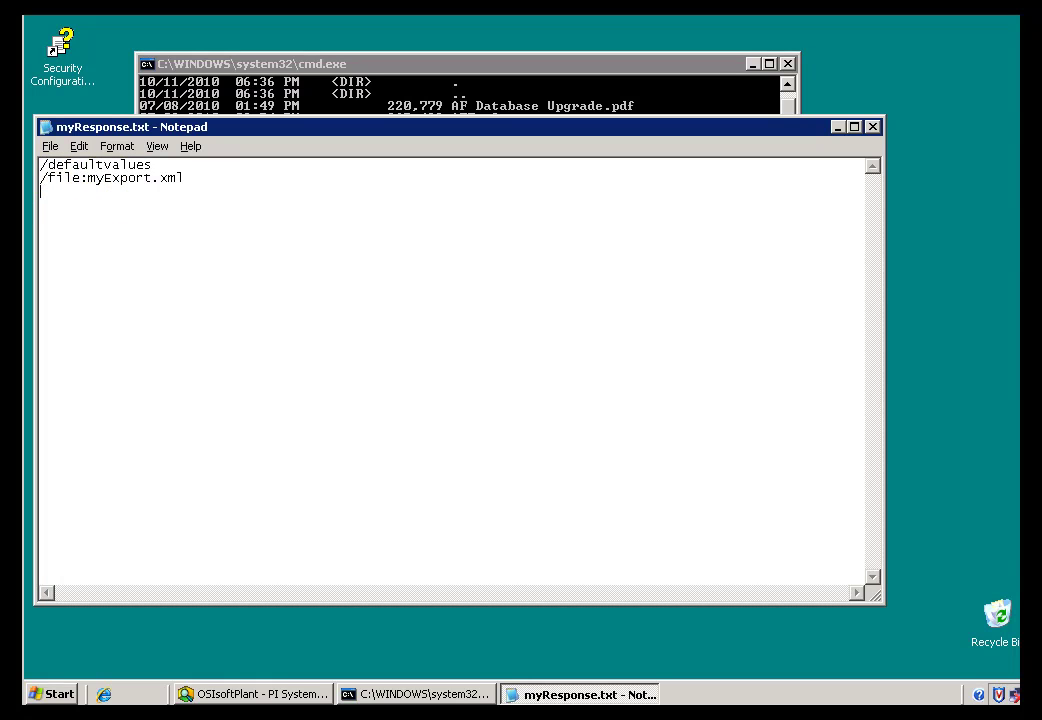
pyautogui.click(50, 146)
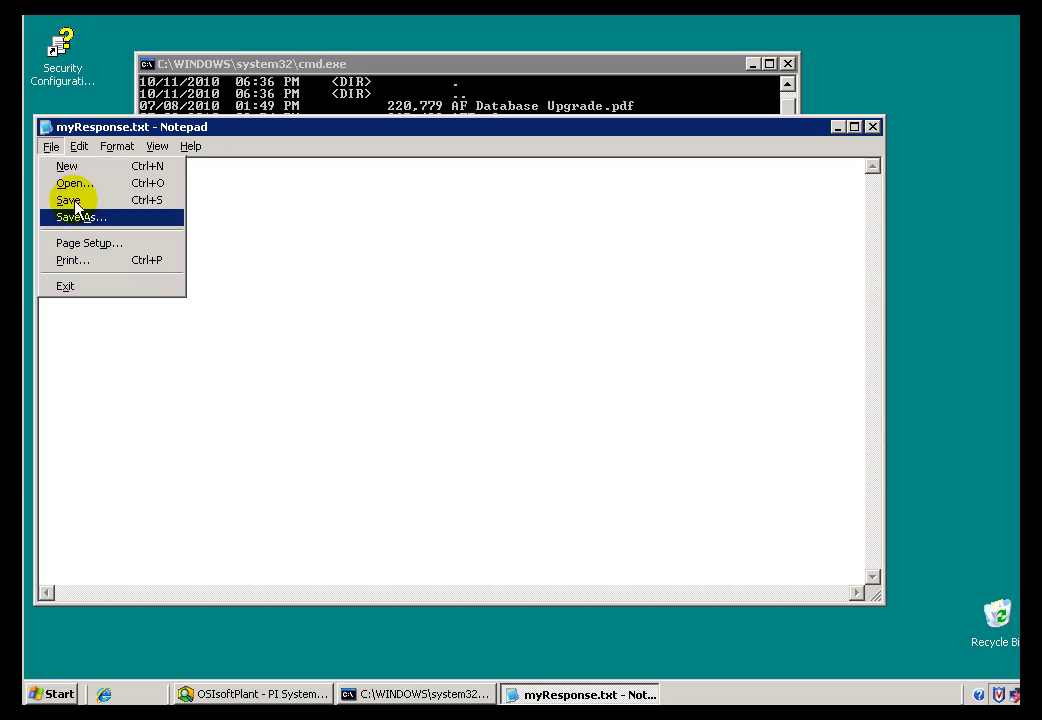
pyautogui.click(68, 200)
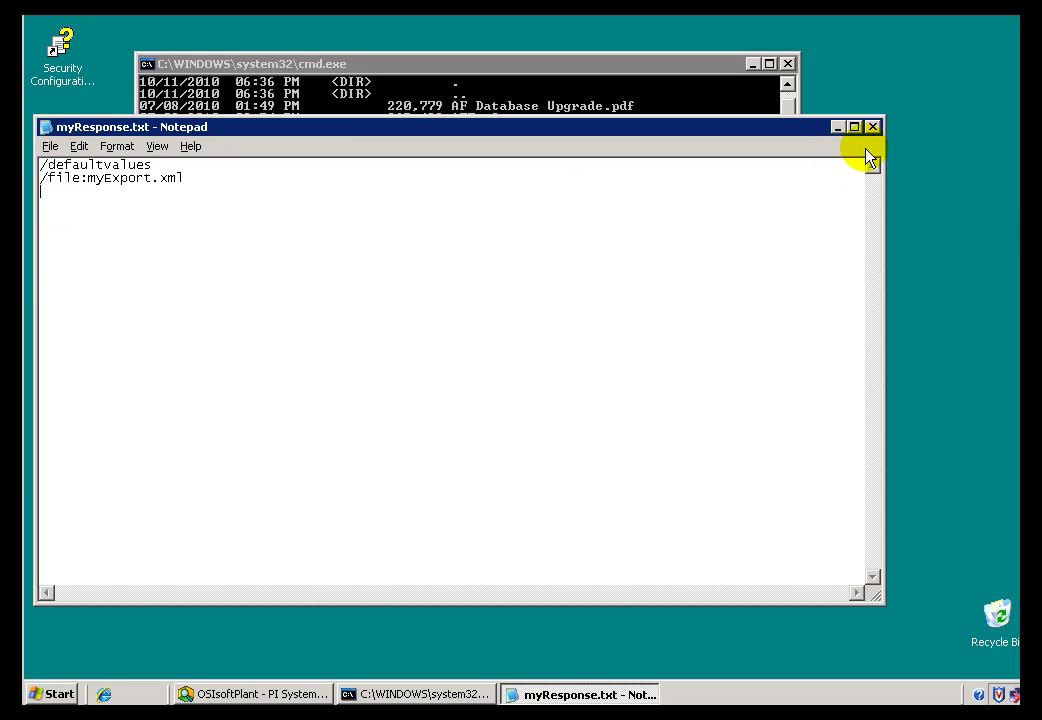
pyautogui.click(872, 127)
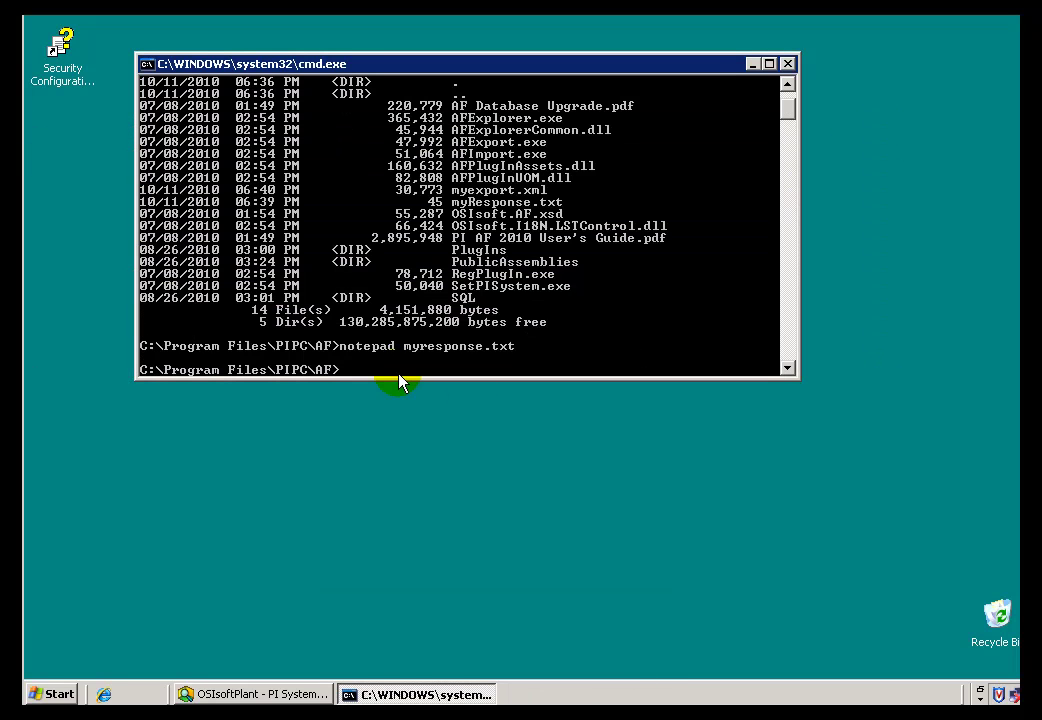
pyautogui.write('@myrespo')
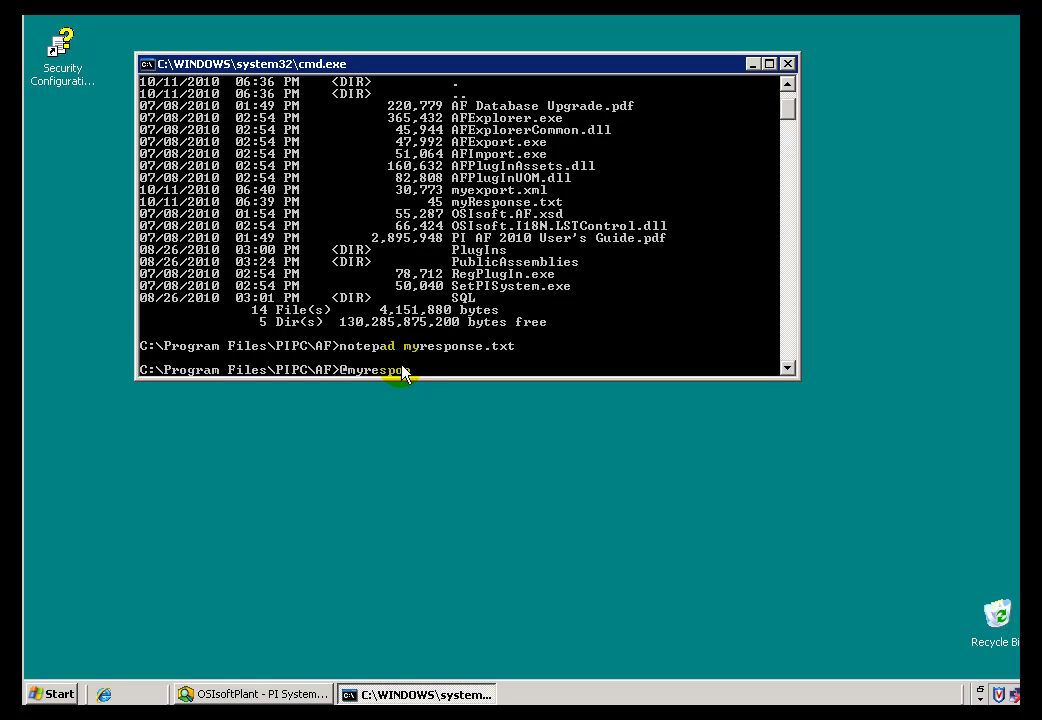
pyautogui.write('nse.txt')
pyautogui.press('BackSpace')
pyautogui.press('BackSpace')
pyautogui.press('BackSpace')
pyautogui.press('BackSpace')
pyautogui.press('BackSpace')
pyautogui.press('BackSpace')
pyautogui.press('BackSpace')
pyautogui.press('BackSpace')
pyautogui.press('BackSpace')
pyautogui.press('BackSpace')
pyautogui.press('BackSpace')
pyautogui.press('BackSpace')
pyautogui.press('BackSpace')
pyautogui.press('BackSpace')
pyautogui.press('BackSpace')
pyautogui.write('afexport \\\\')
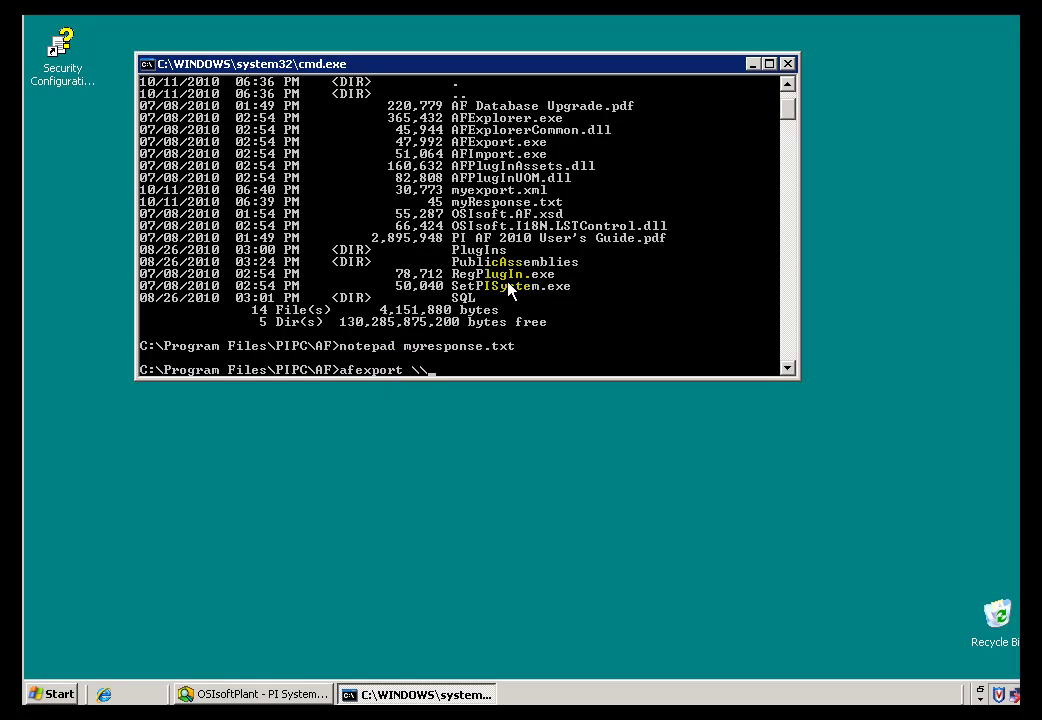
pyautogui.write('.\\osisoftplant @my')
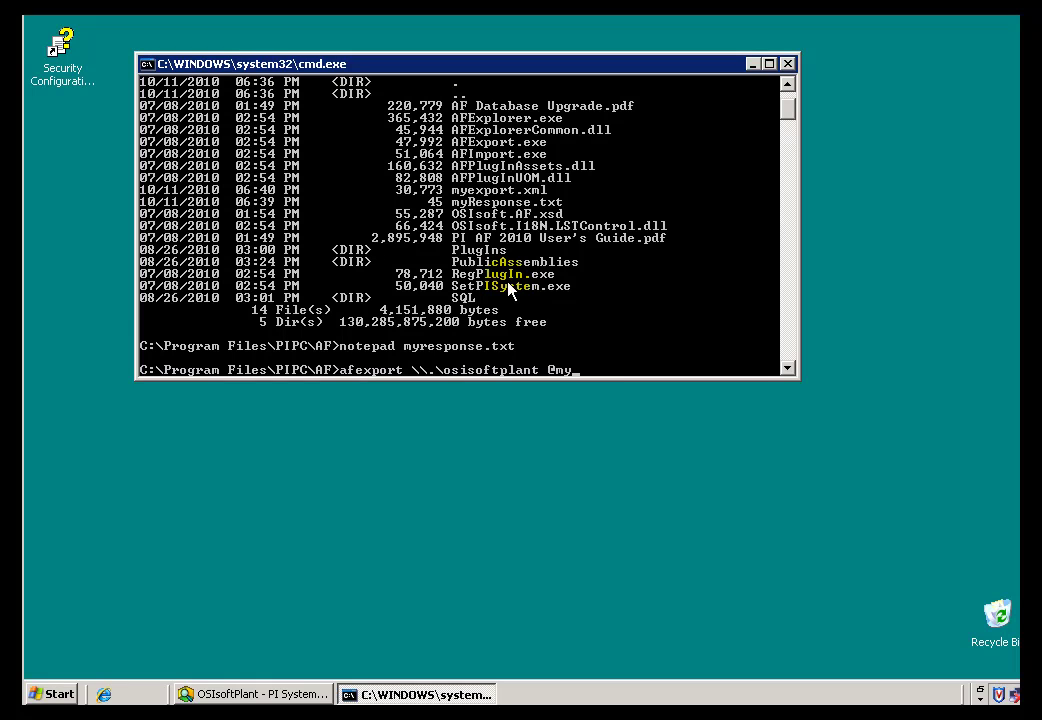
pyautogui.write('response.txt')
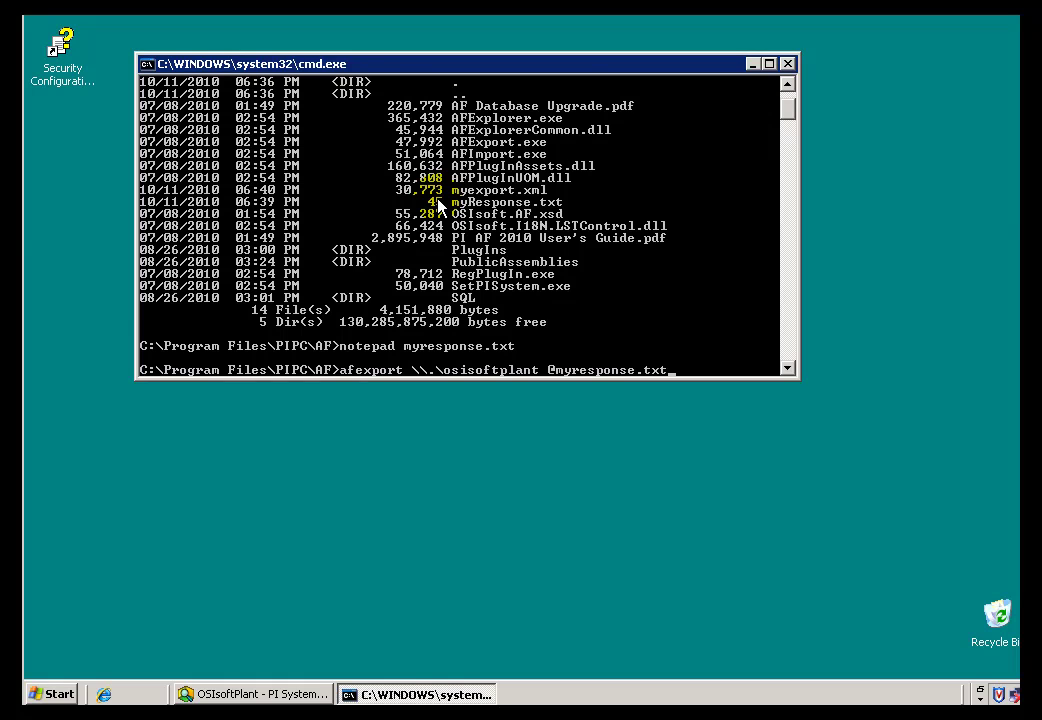
pyautogui.press('Return')
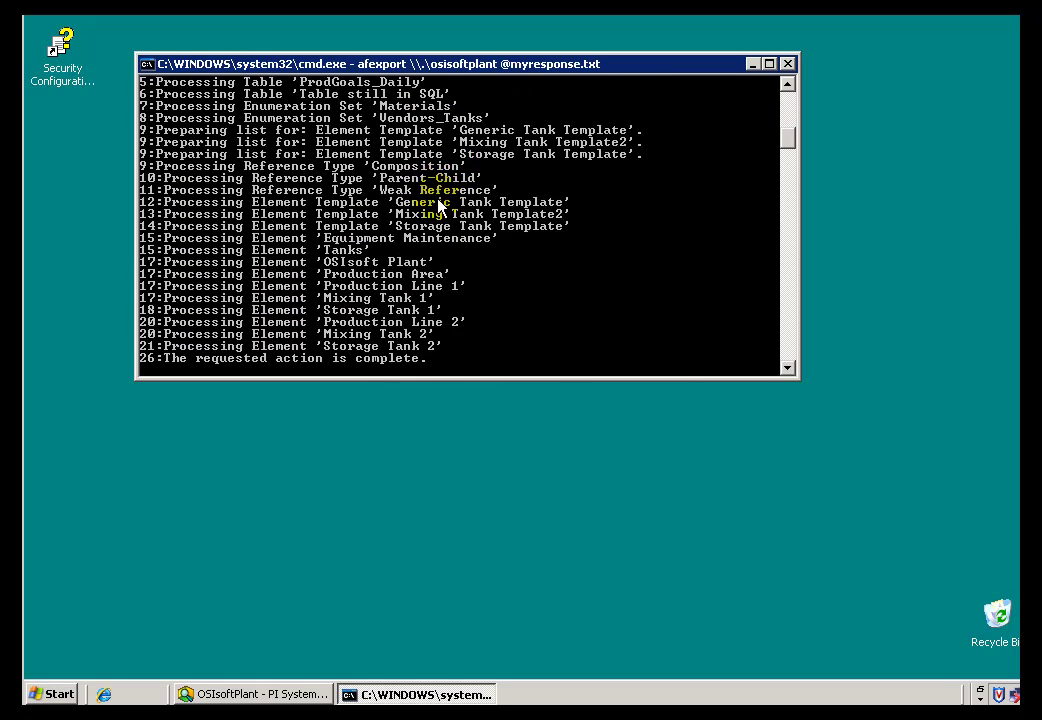
pyautogui.write('dir')
pyautogui.press('Return')
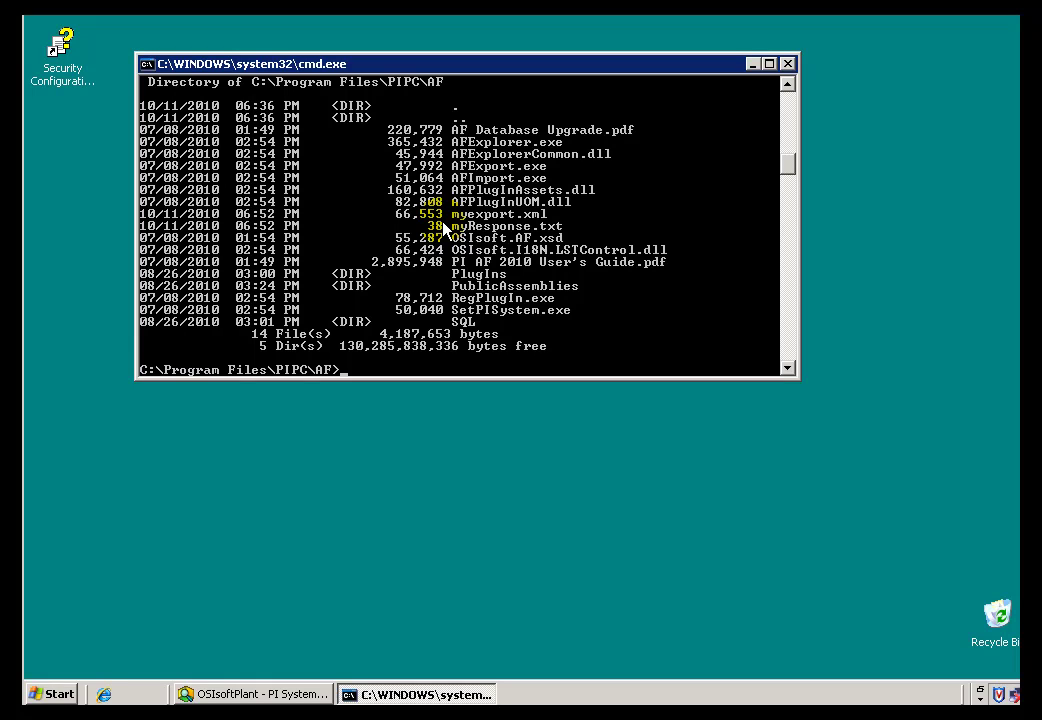
# - Run afimport /? and scroll through the AFImport Utility 2010 help text
pyautogui.write('afimport /?')
pyautogui.press('Return')
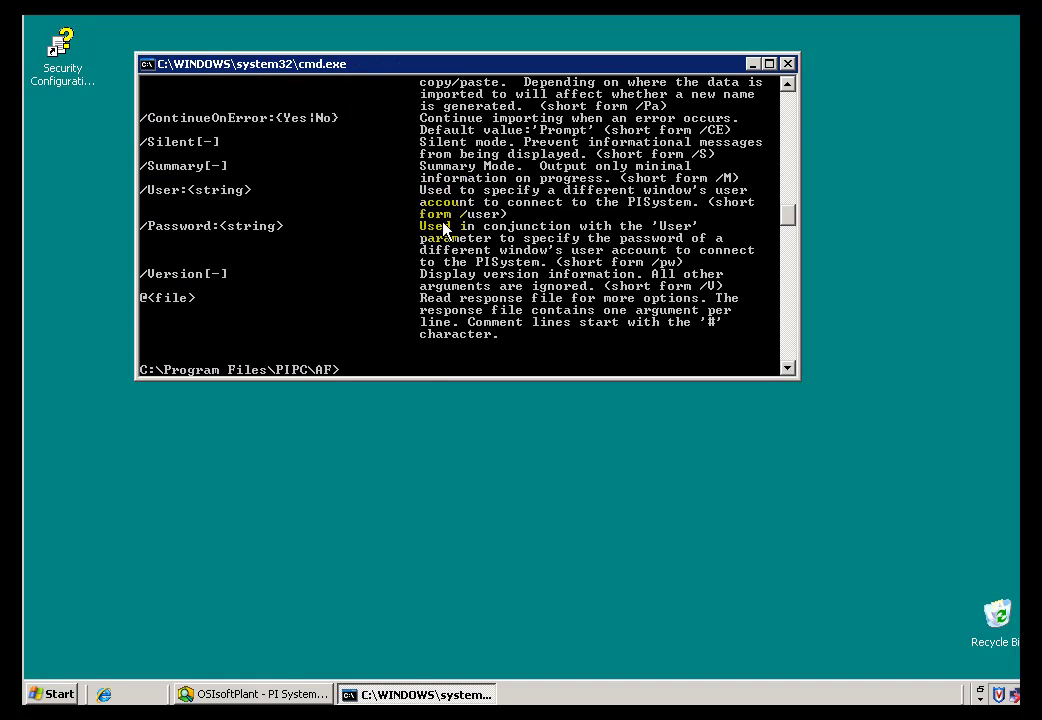
pyautogui.click(792, 110)
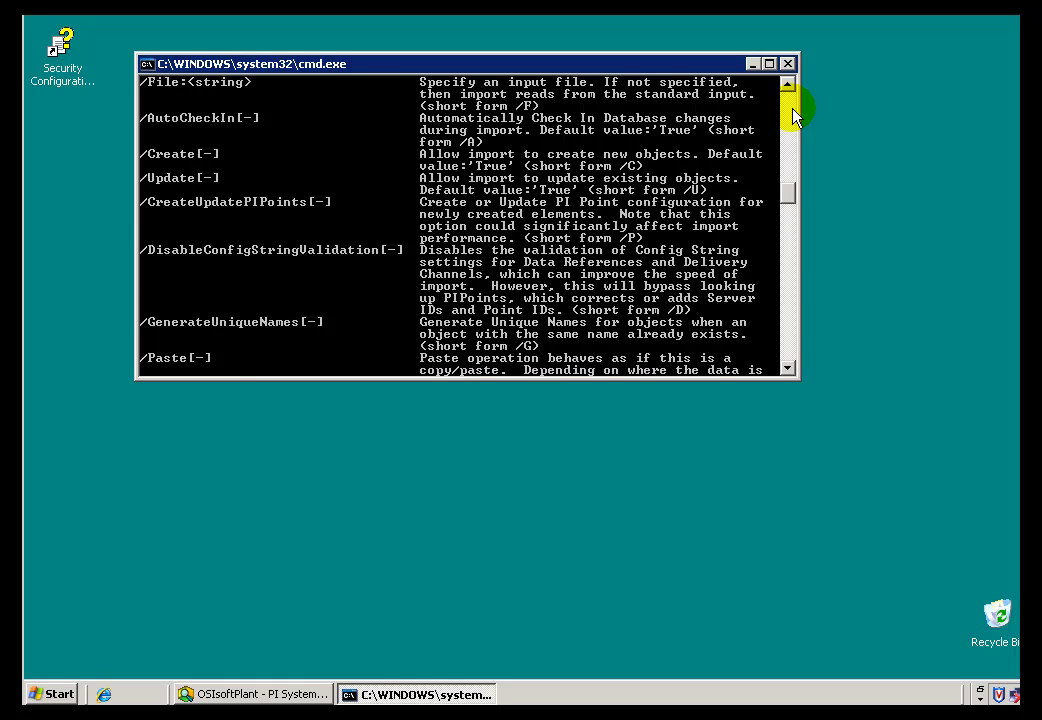
pyautogui.click(792, 112)
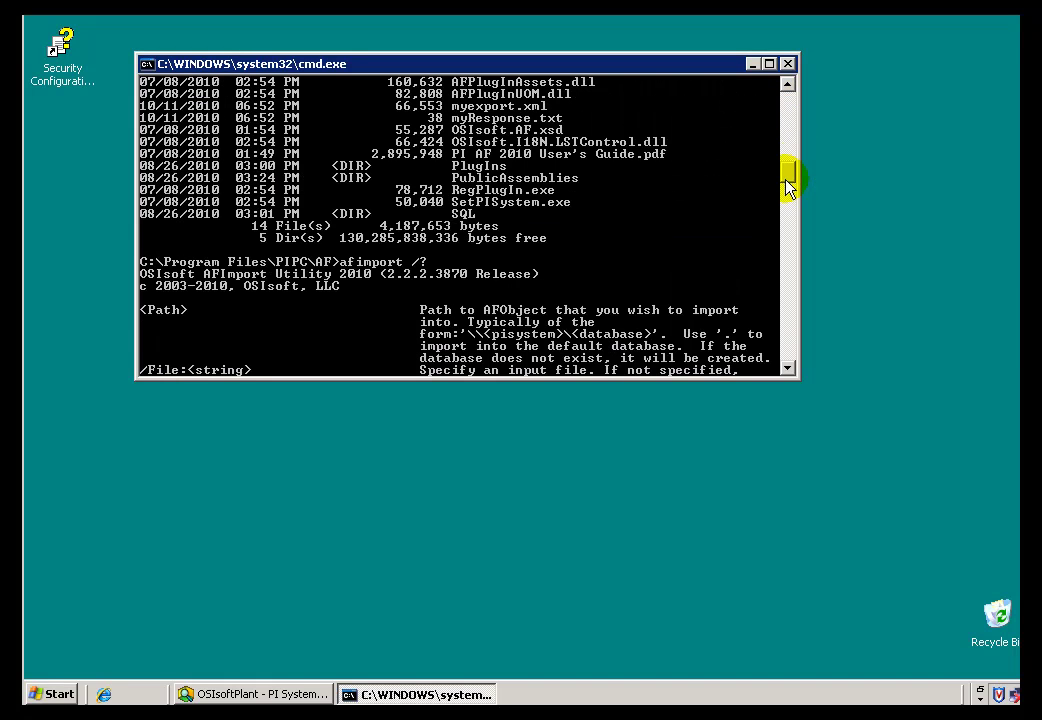
pyautogui.moveTo(788, 183); pyautogui.dragTo(790, 201)
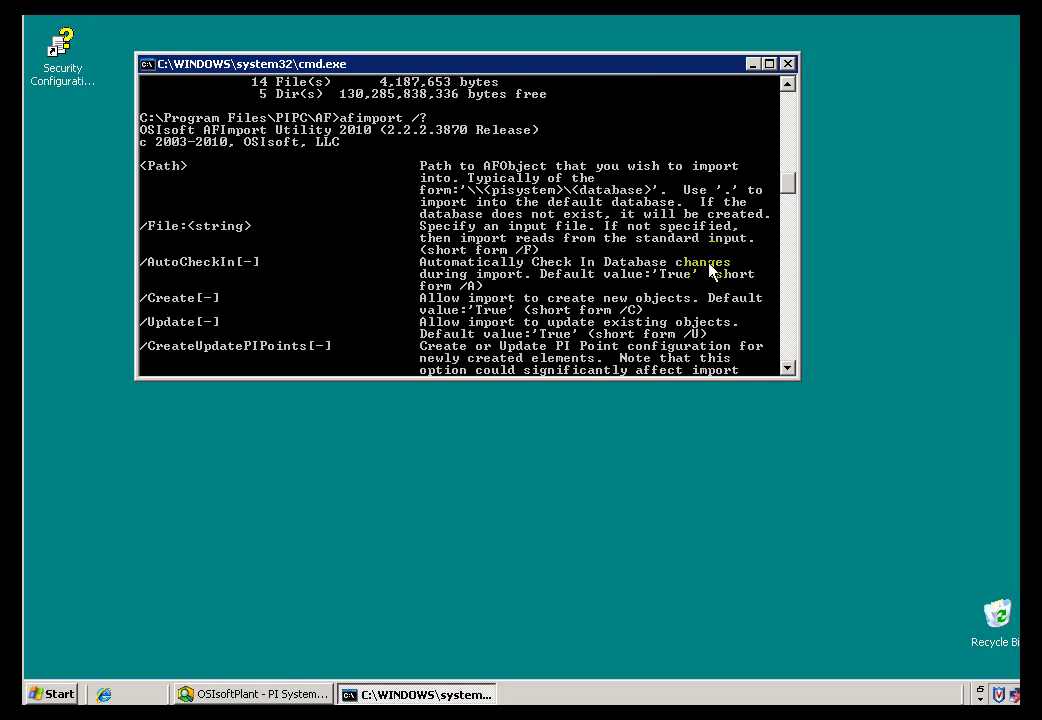
pyautogui.click(788, 340)
pyautogui.click(788, 338)
pyautogui.click(788, 339)
pyautogui.click(790, 214)
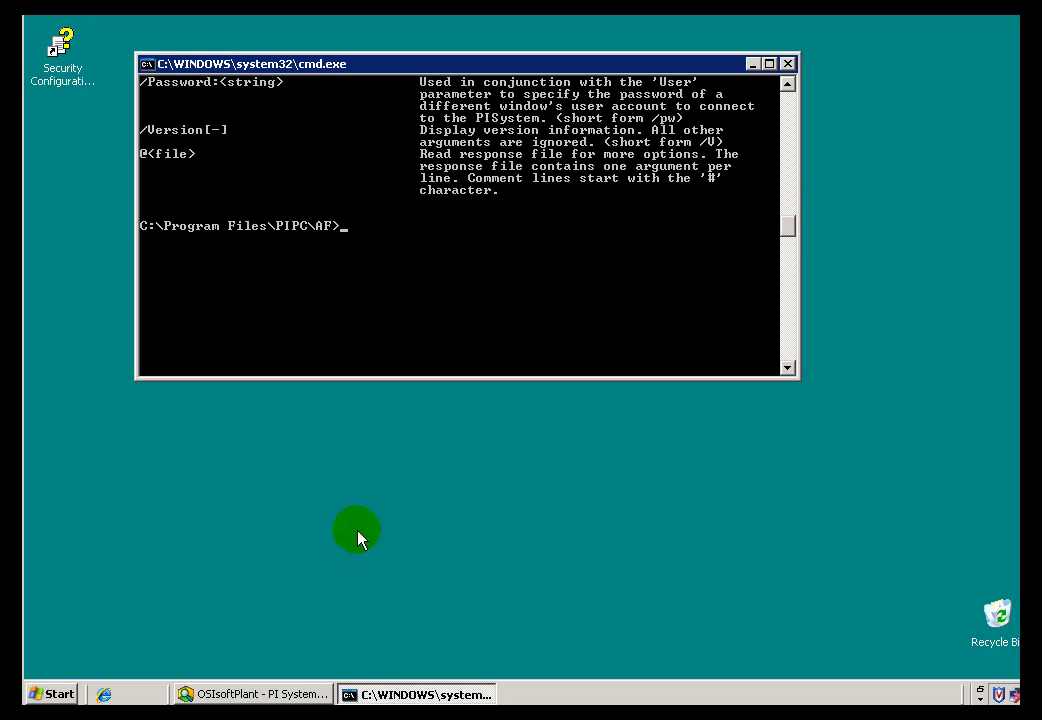
# - In PI System Explorer, check the Select Database list, which lacks myNewAFDB, and close it
pyautogui.click(290, 697)
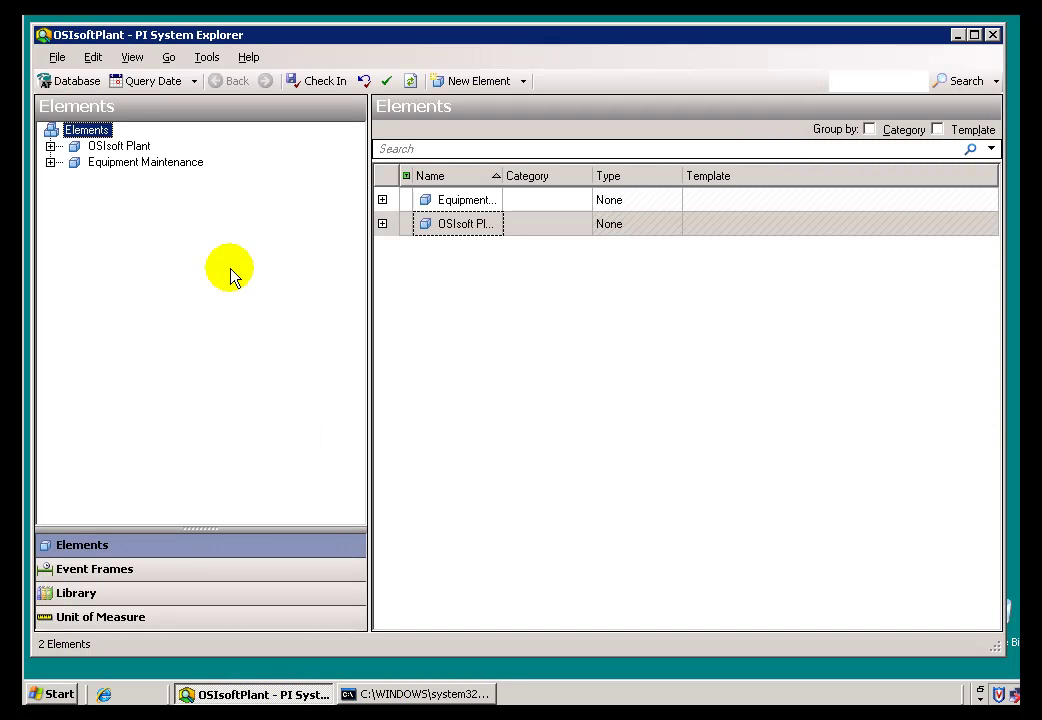
pyautogui.click(67, 80)
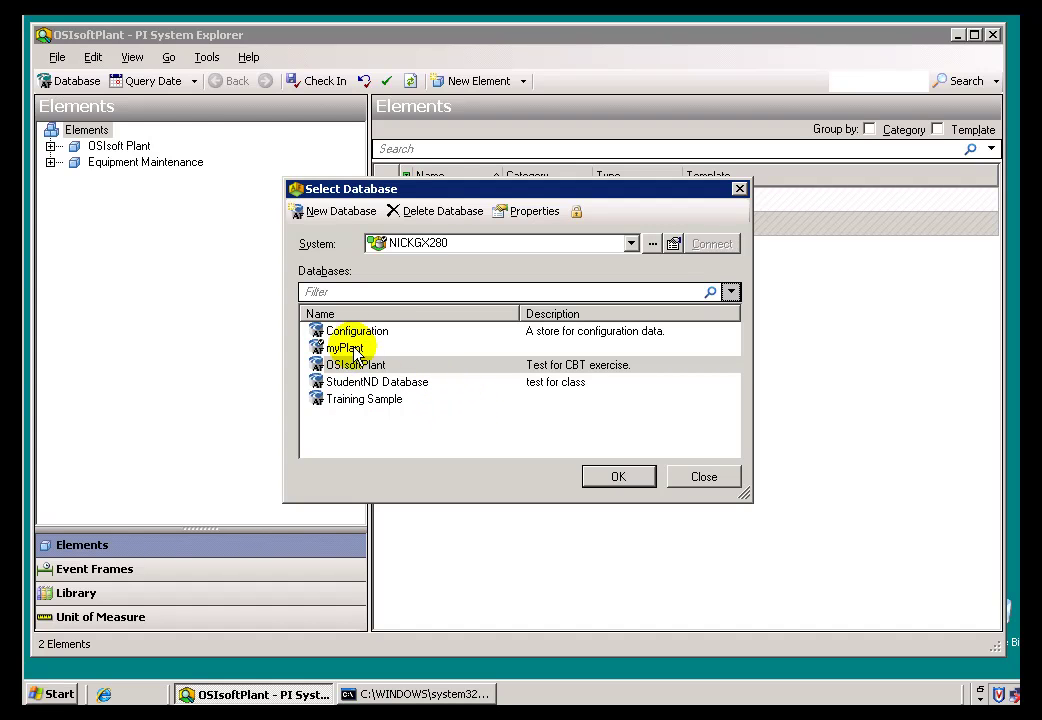
pyautogui.click(701, 481)
# - Run afimport \\.\myNewAFDB /file:myexport.xml, importing 27 objects into myNewAFDB
pyautogui.click(452, 693)
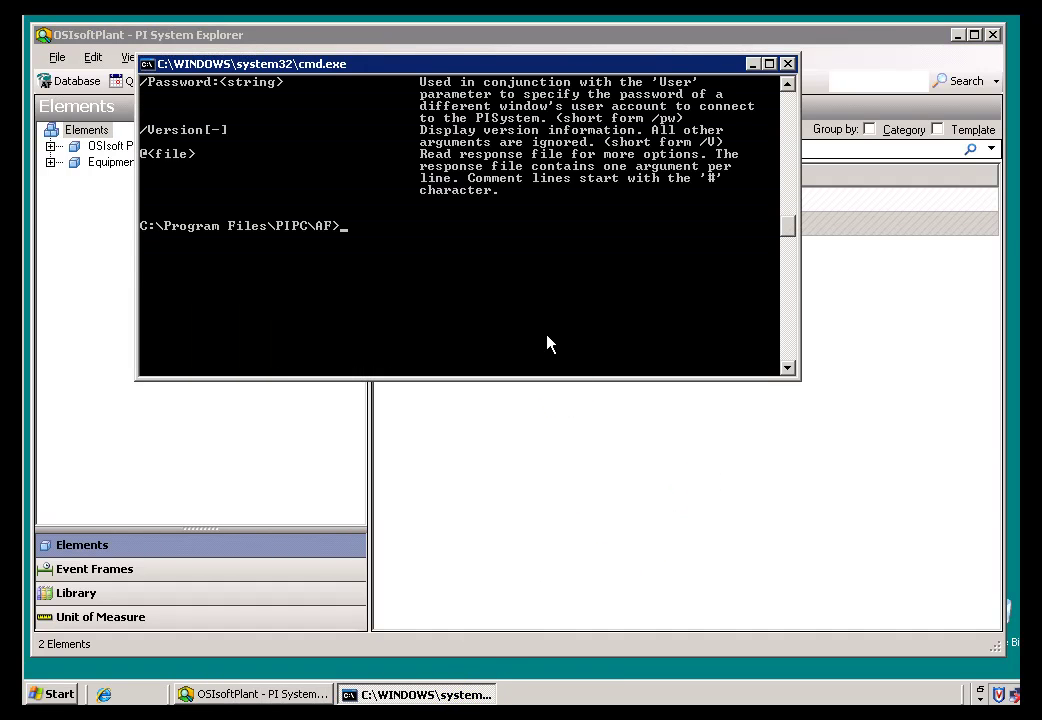
pyautogui.write('afimport \\\\.\\myNewAFDB')
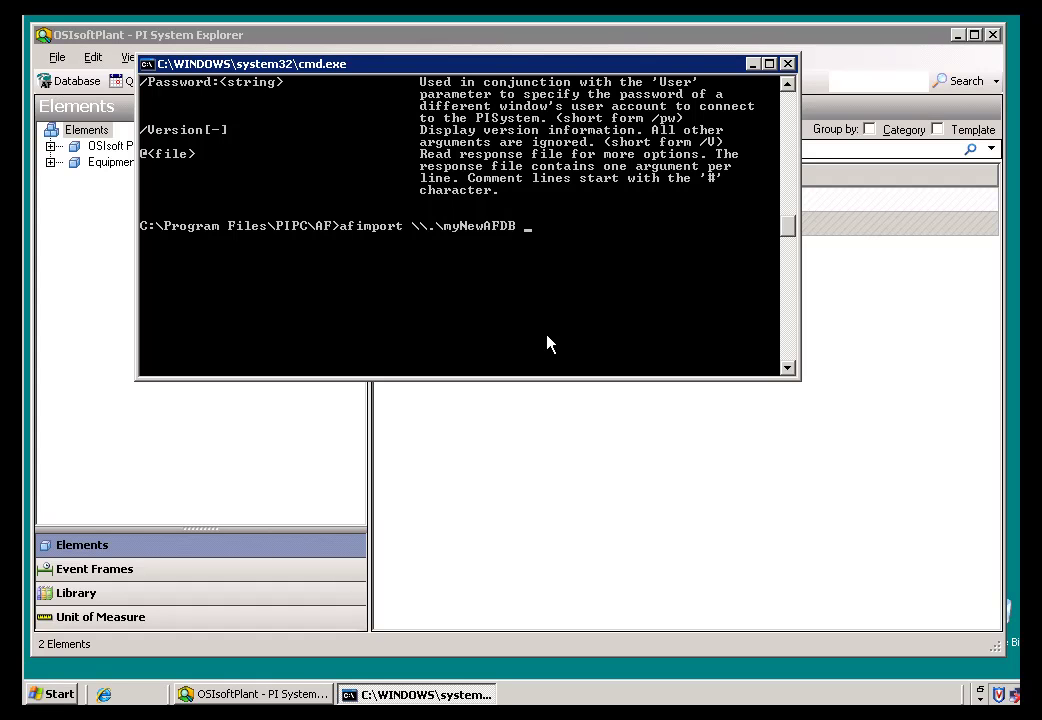
pyautogui.write(' /file:myexport.xml')
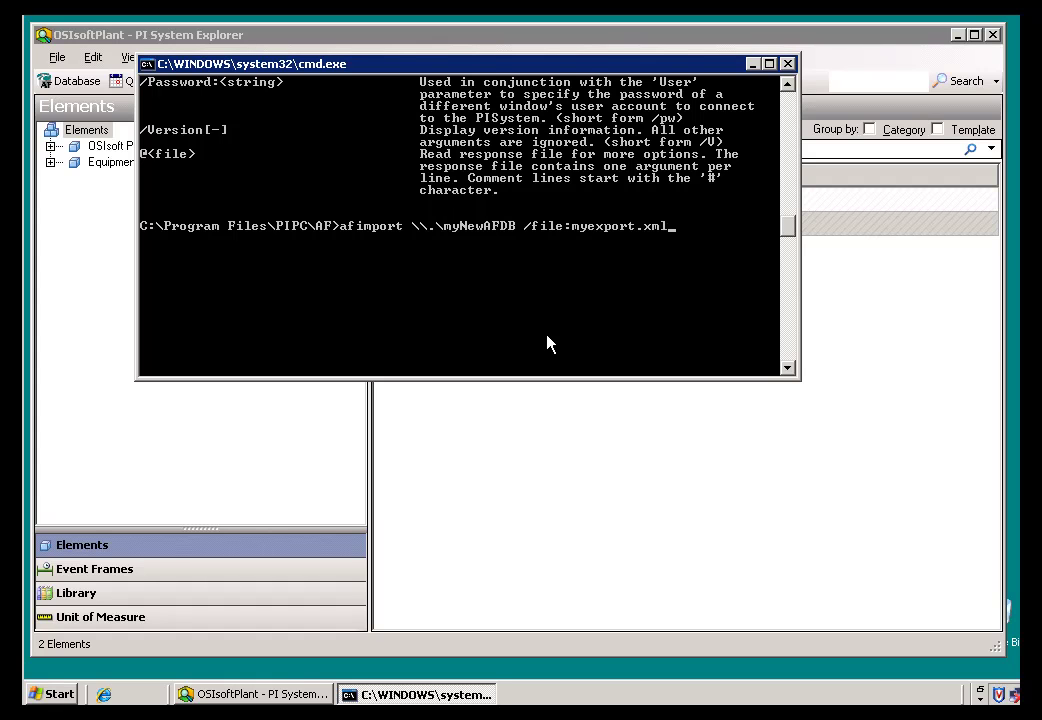
pyautogui.press('Return')
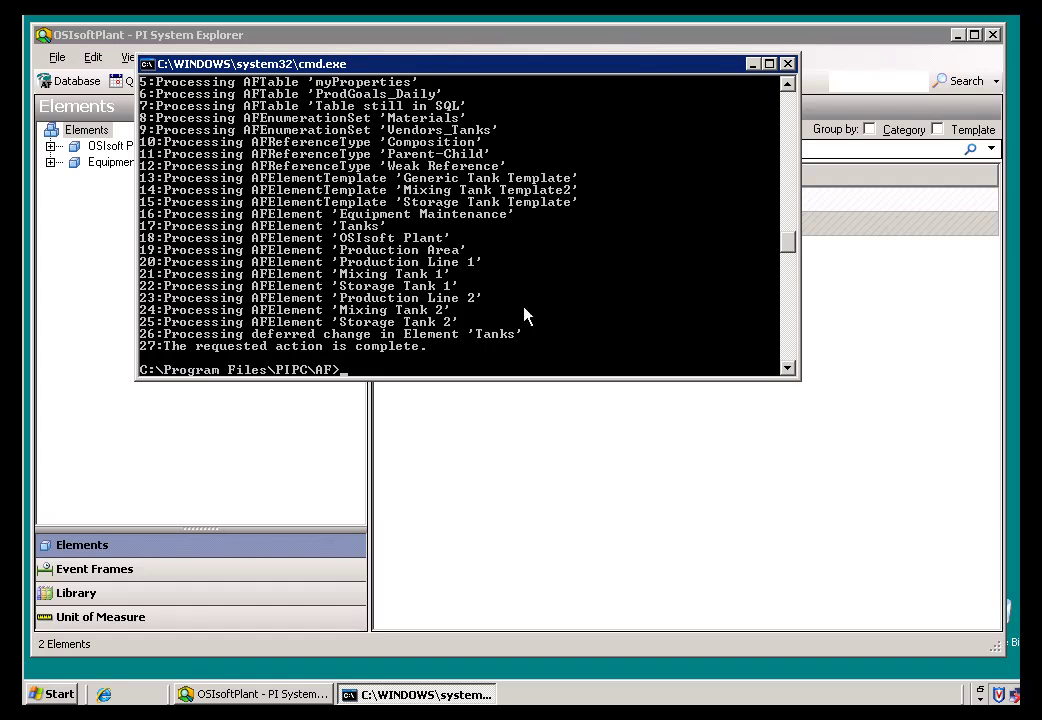
# - Open the newly created myNewAFDB database in PI System Explorer
pyautogui.click(428, 44)
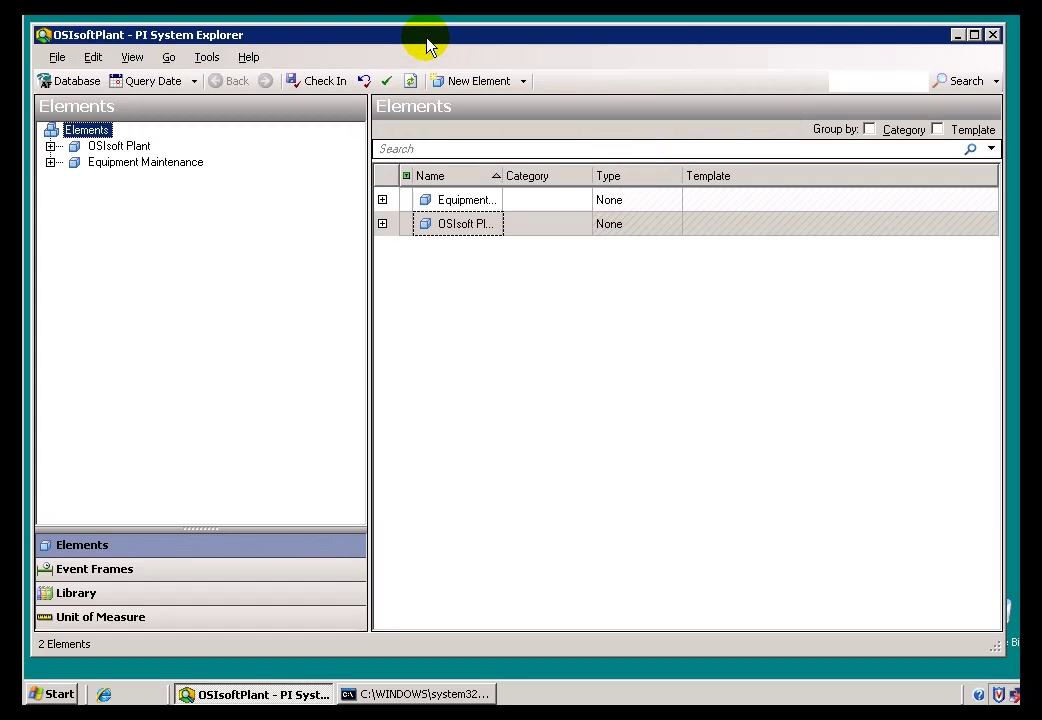
pyautogui.click(86, 83)
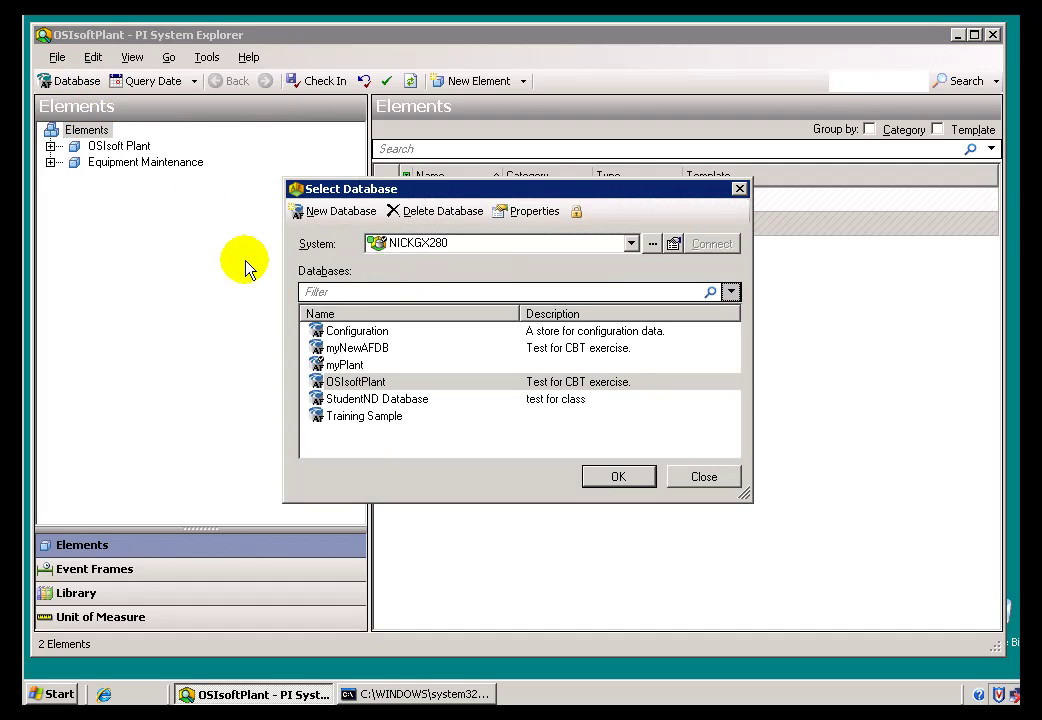
pyautogui.click(358, 348)
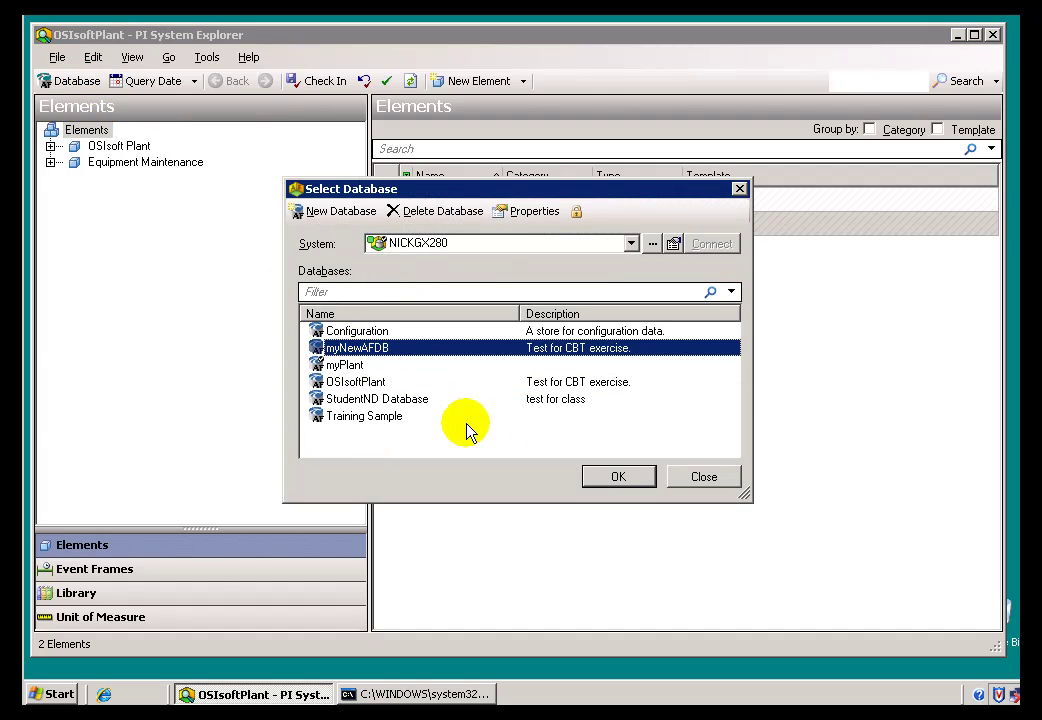
pyautogui.click(612, 478)
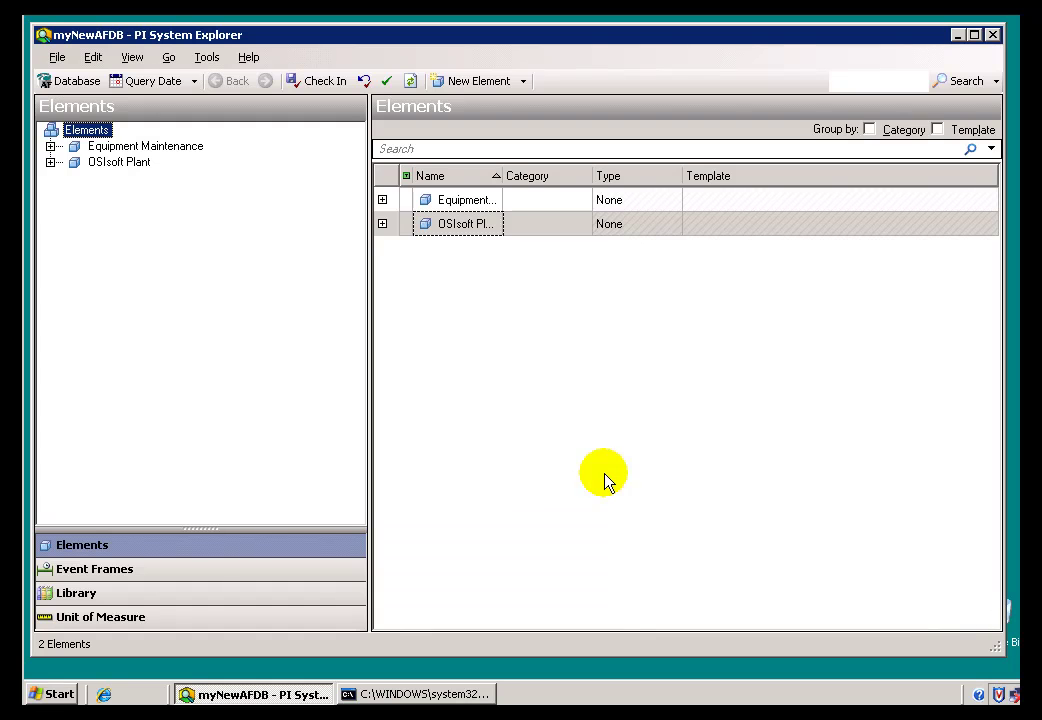
# - Expand Equipment Maintenance > Tanks and OSIsoft Plant, and view Mixing Tanks 1 and 2
pyautogui.click(50, 146)
pyautogui.click(73, 162)
pyautogui.click(50, 242)
pyautogui.click(145, 181)
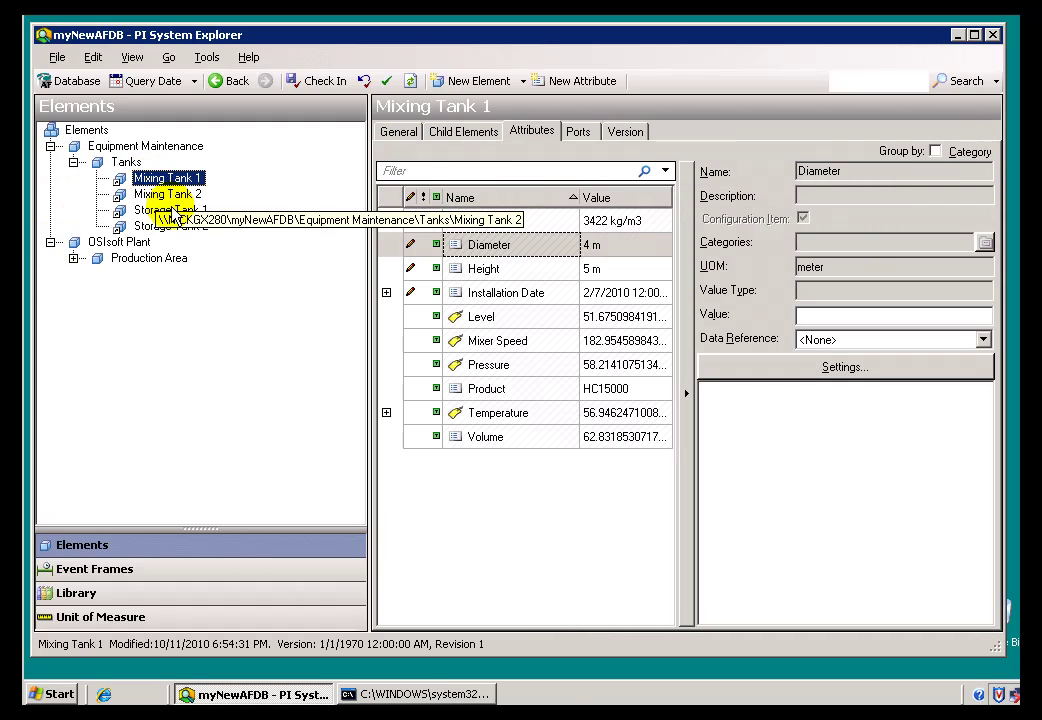
pyautogui.click(158, 194)
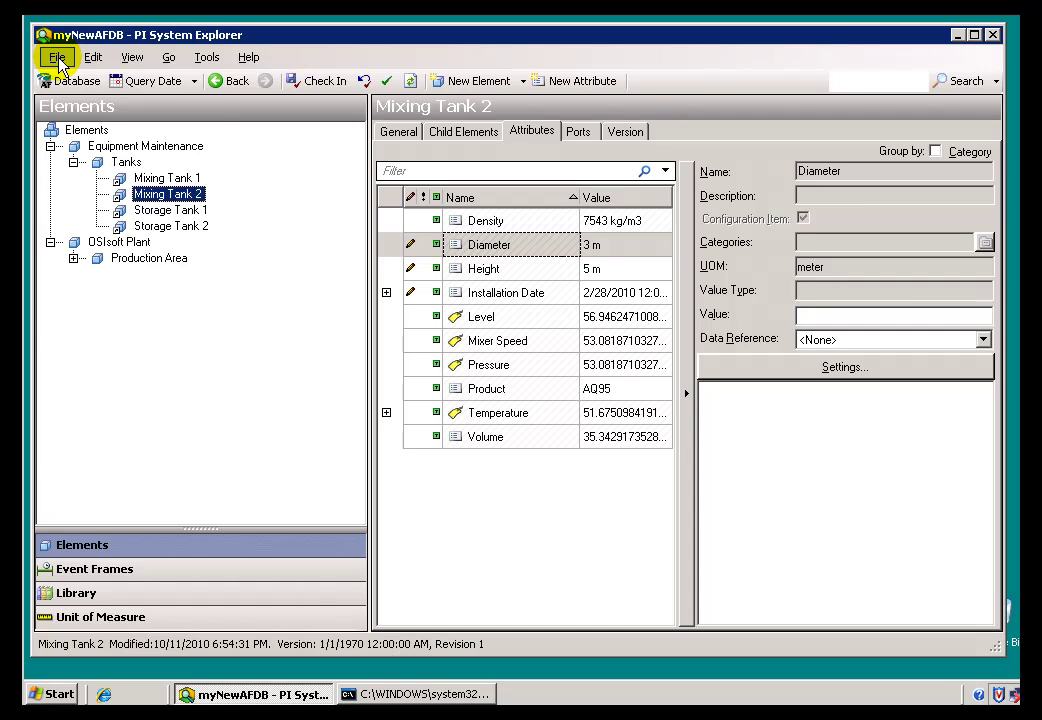
# - With Mixing Tank 1 selected, save the database as the library 'myNewAFDB'
pyautogui.click(57, 58)
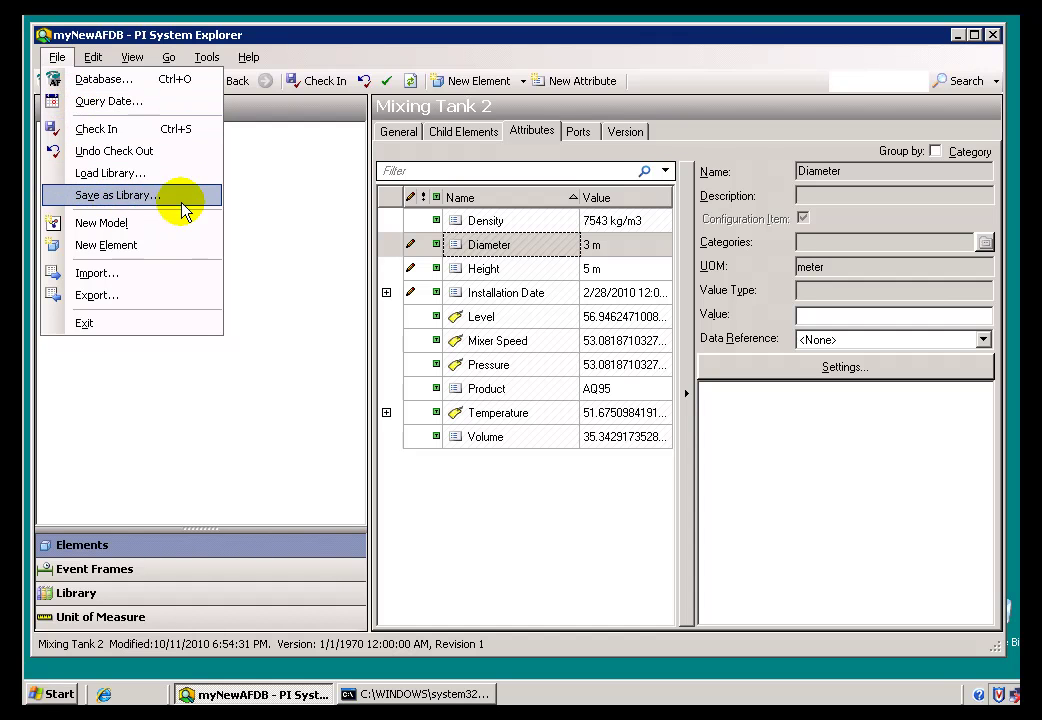
pyautogui.click(246, 233)
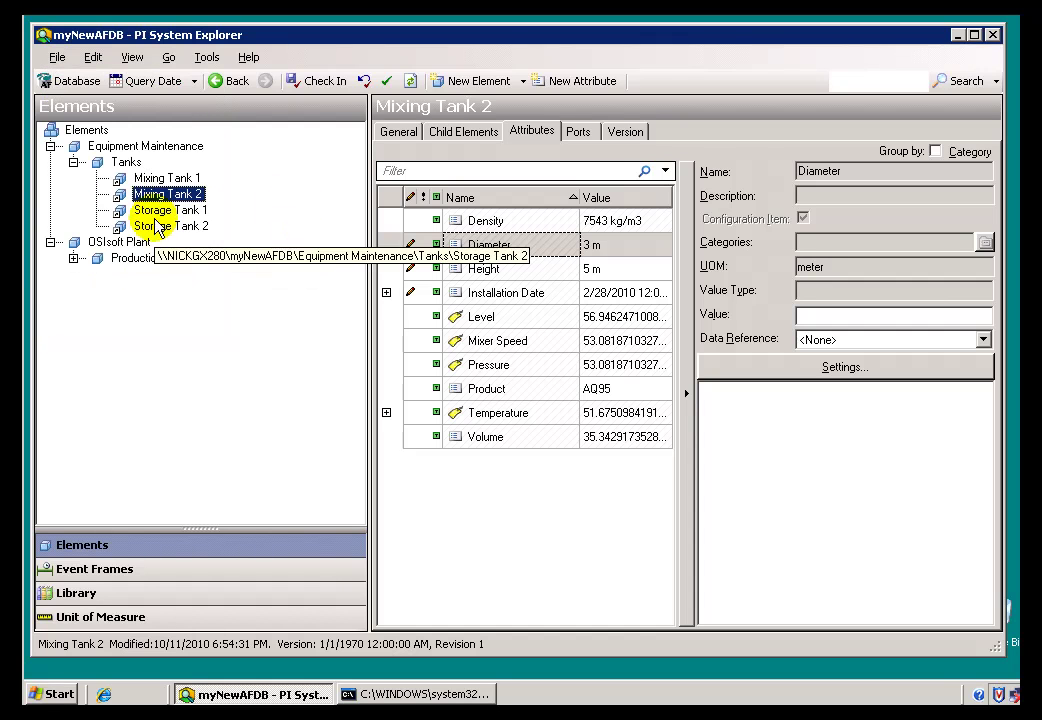
pyautogui.click(158, 180)
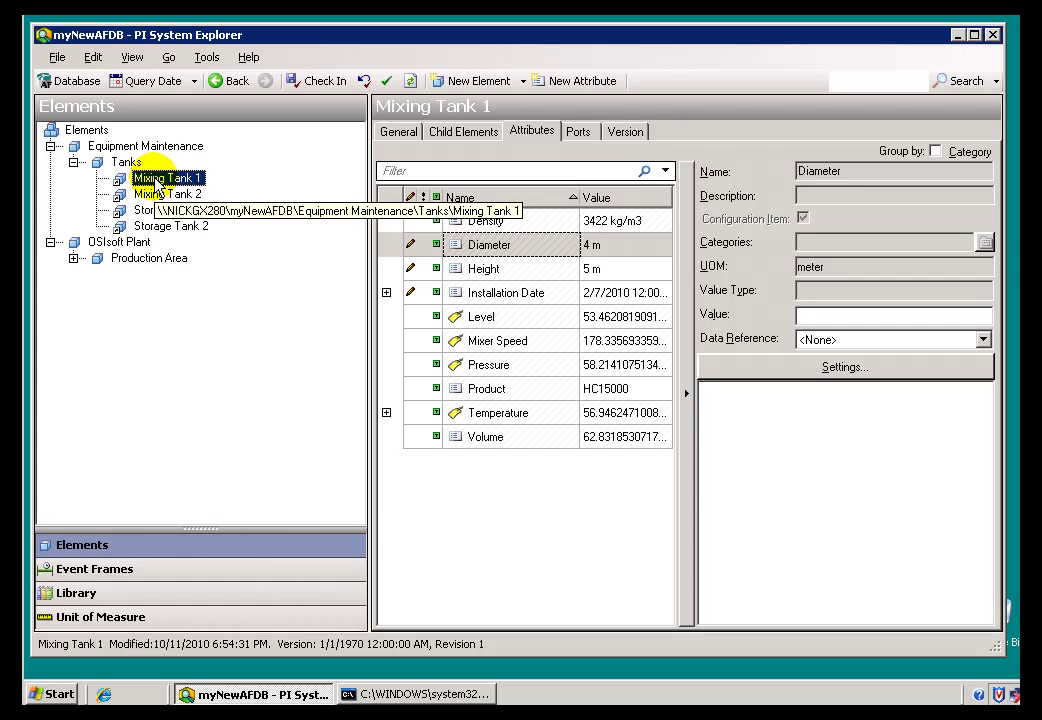
pyautogui.click(55, 58)
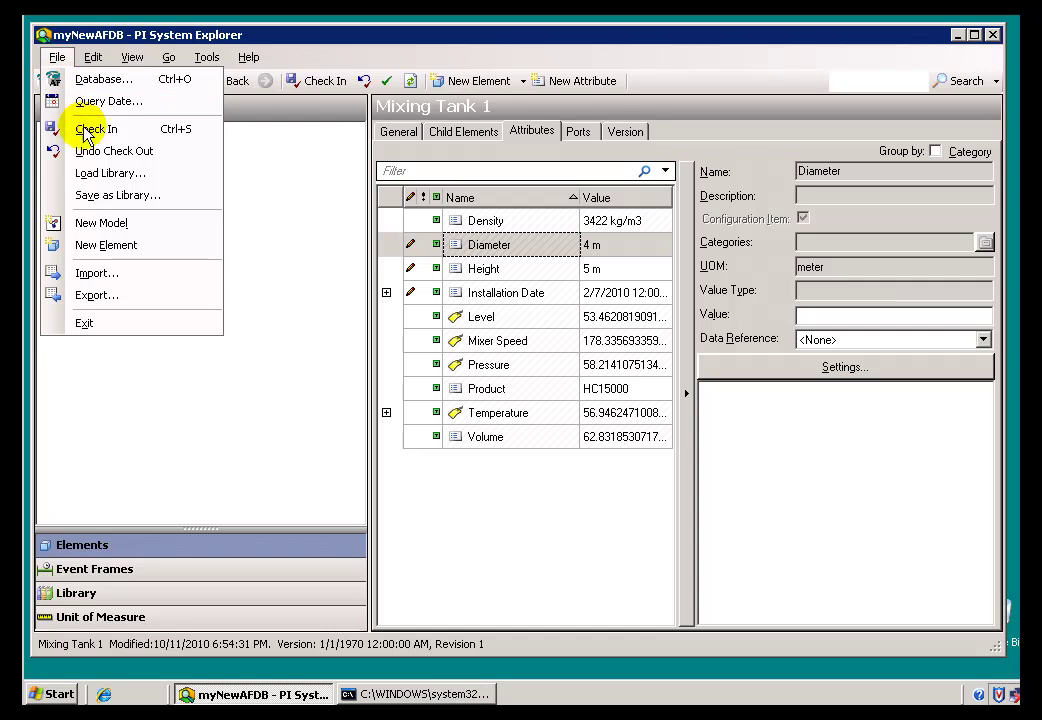
pyautogui.click(118, 197)
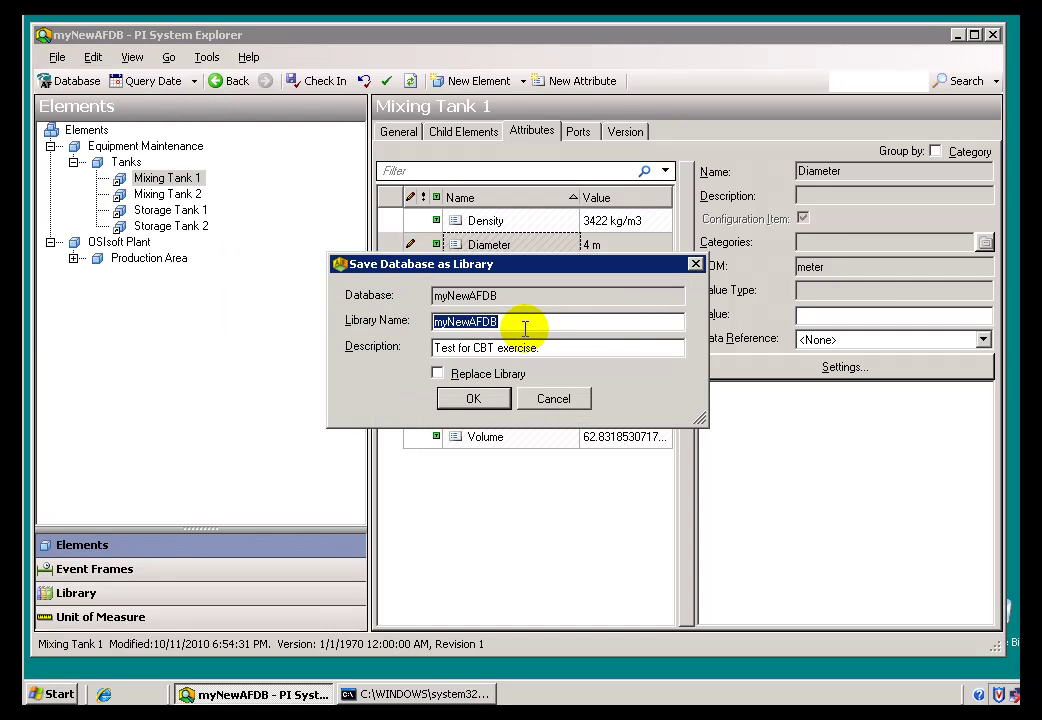
pyautogui.click(468, 401)
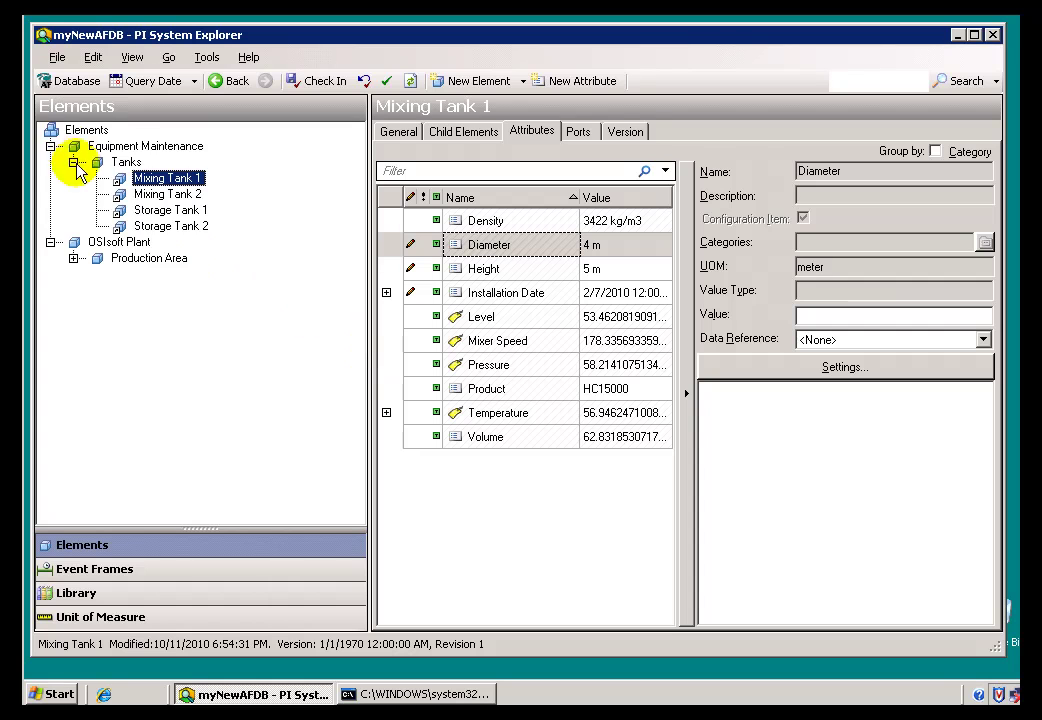
# - Create the new database Database37 in Select Database and open it, showing 0 elements
pyautogui.click(74, 81)
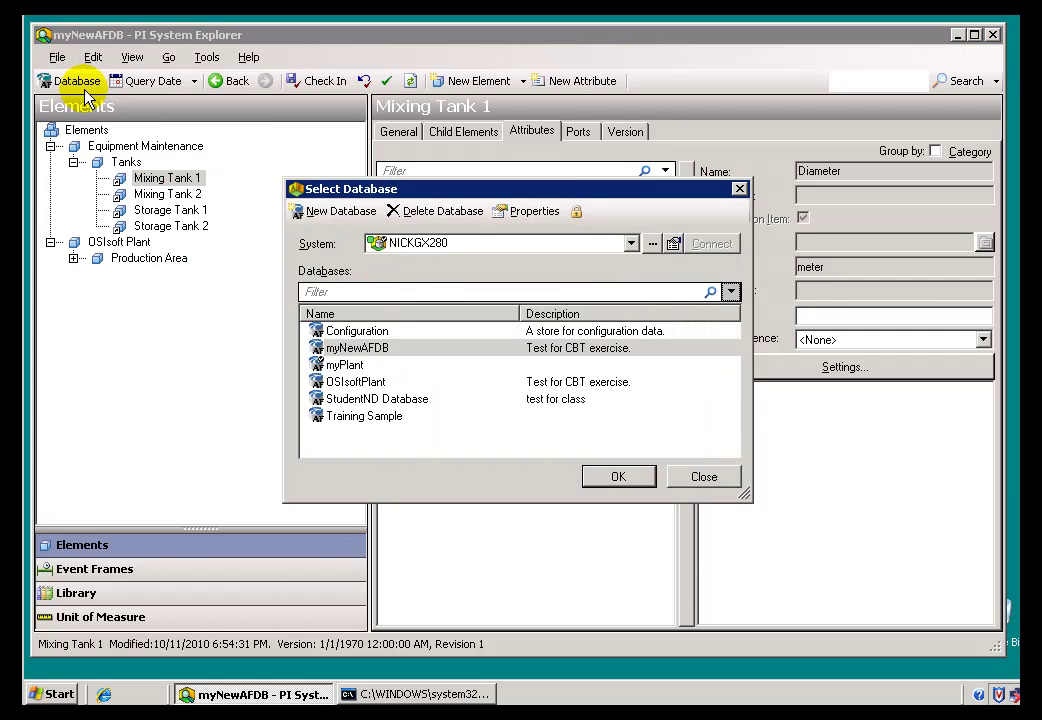
pyautogui.click(357, 222)
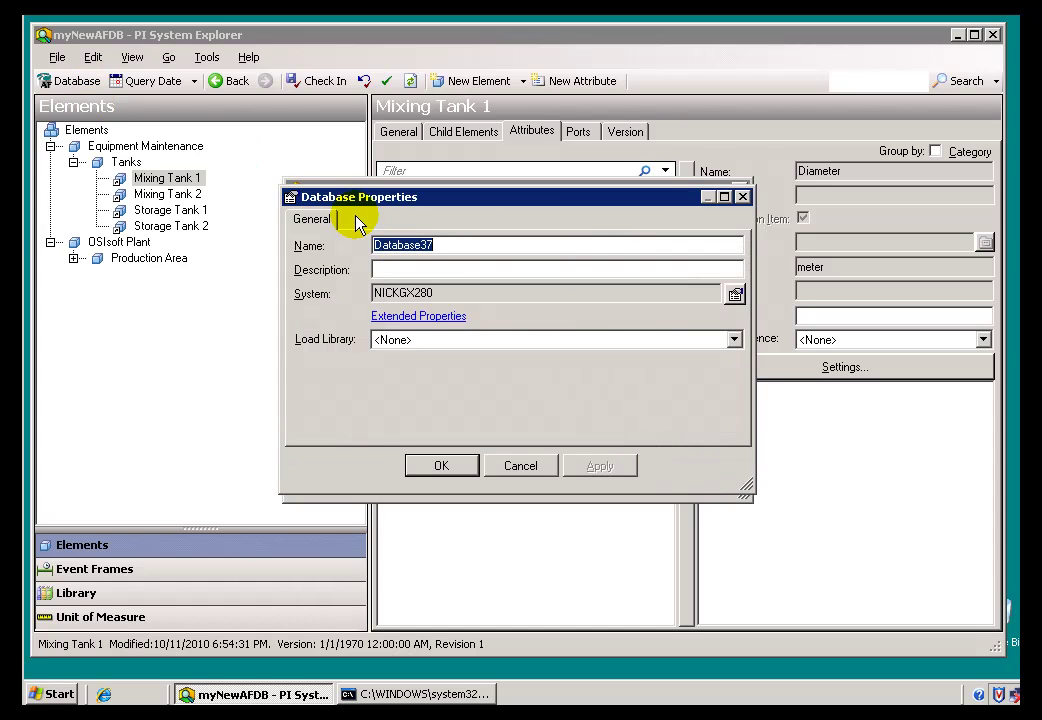
pyautogui.click(440, 468)
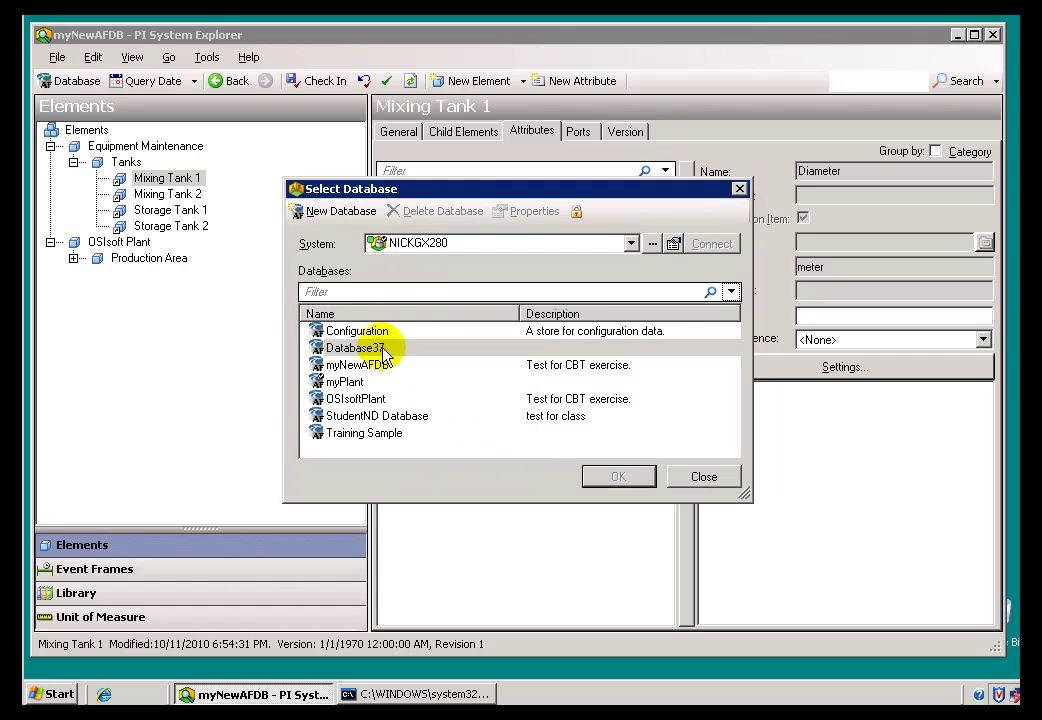
pyautogui.click(379, 346)
pyautogui.click(617, 477)
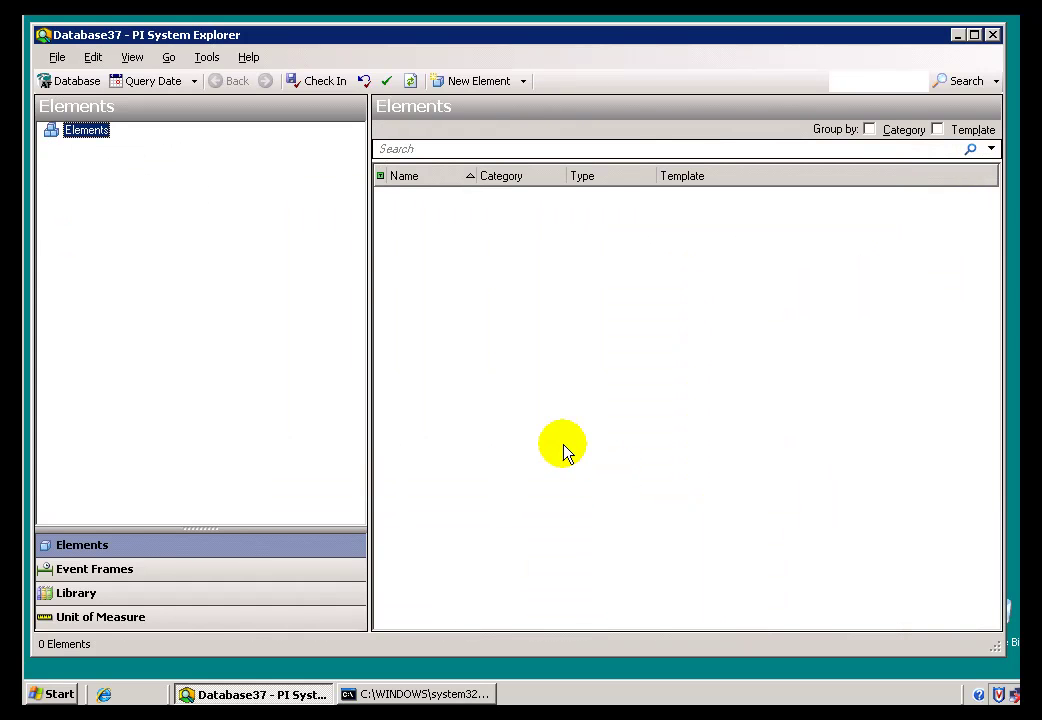
# - Load the myNewAFDB library into Database37
pyautogui.click(57, 58)
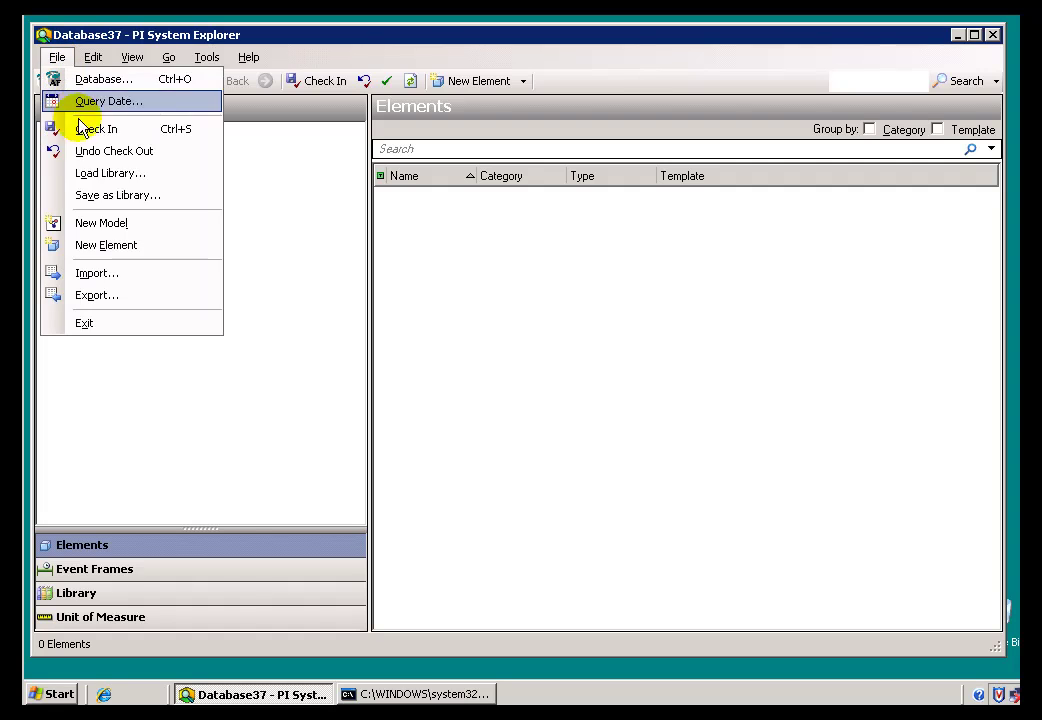
pyautogui.click(107, 177)
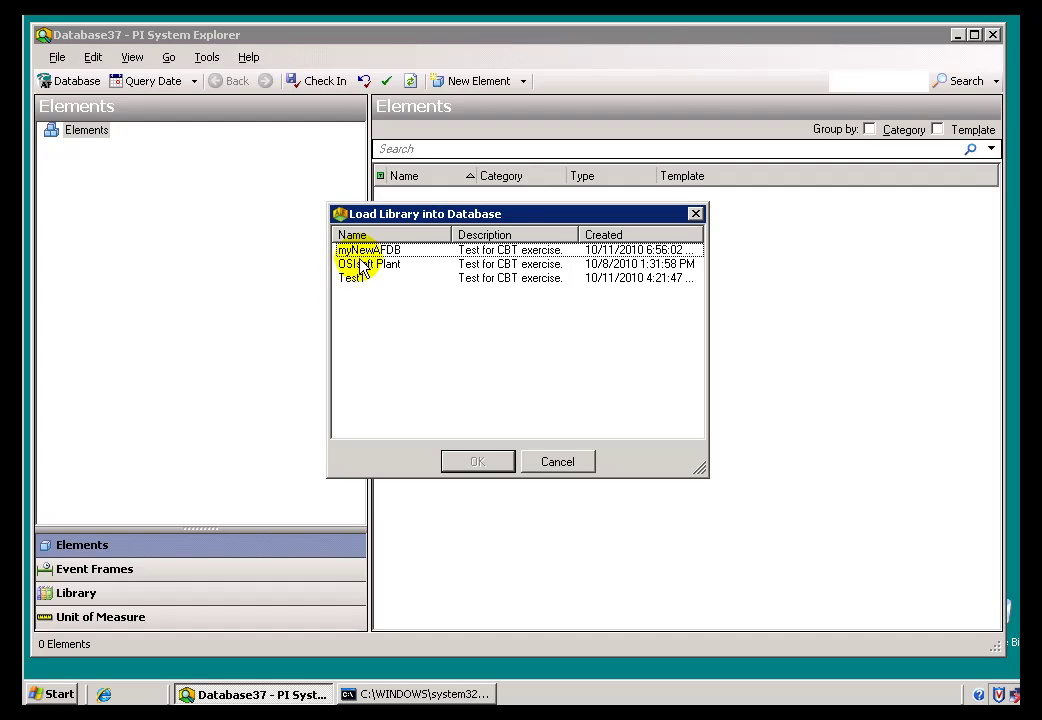
pyautogui.click(362, 252)
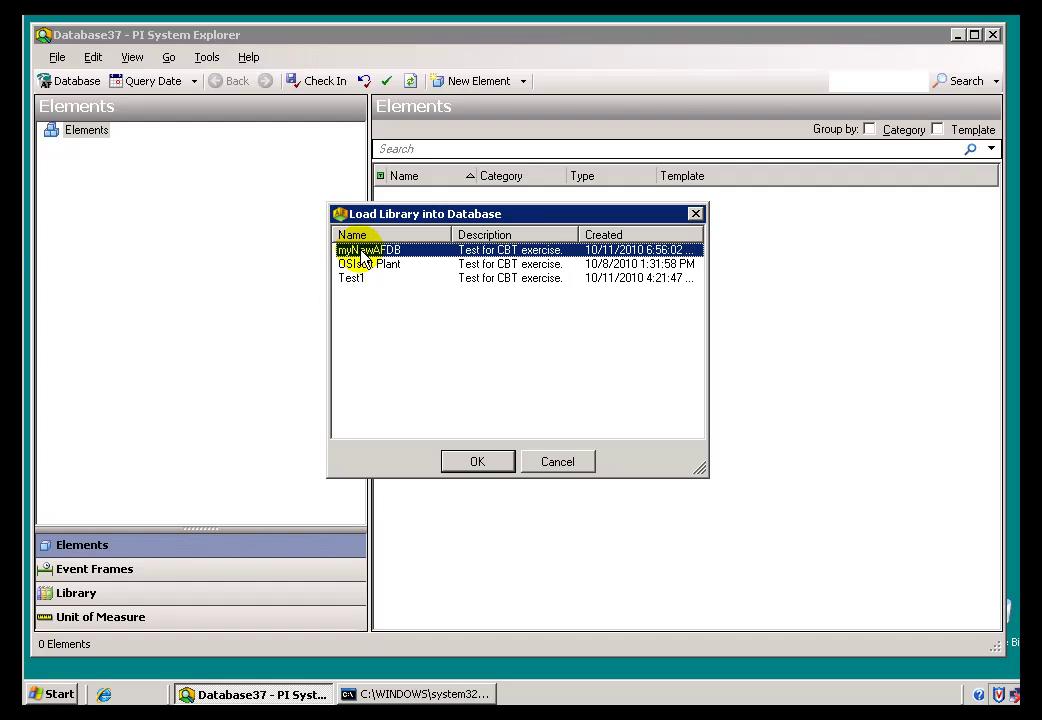
pyautogui.click(475, 461)
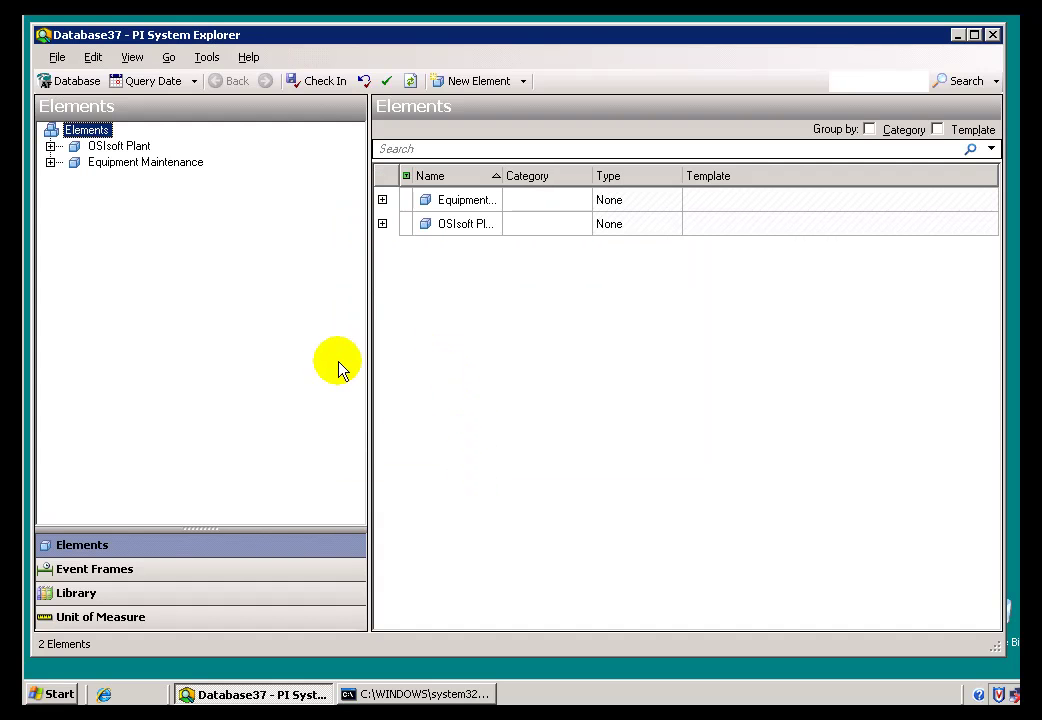
# - Expand Equipment Maintenance > Tanks and OSIsoft Plant > Production Area in the tree
pyautogui.click(50, 162)
pyautogui.click(73, 178)
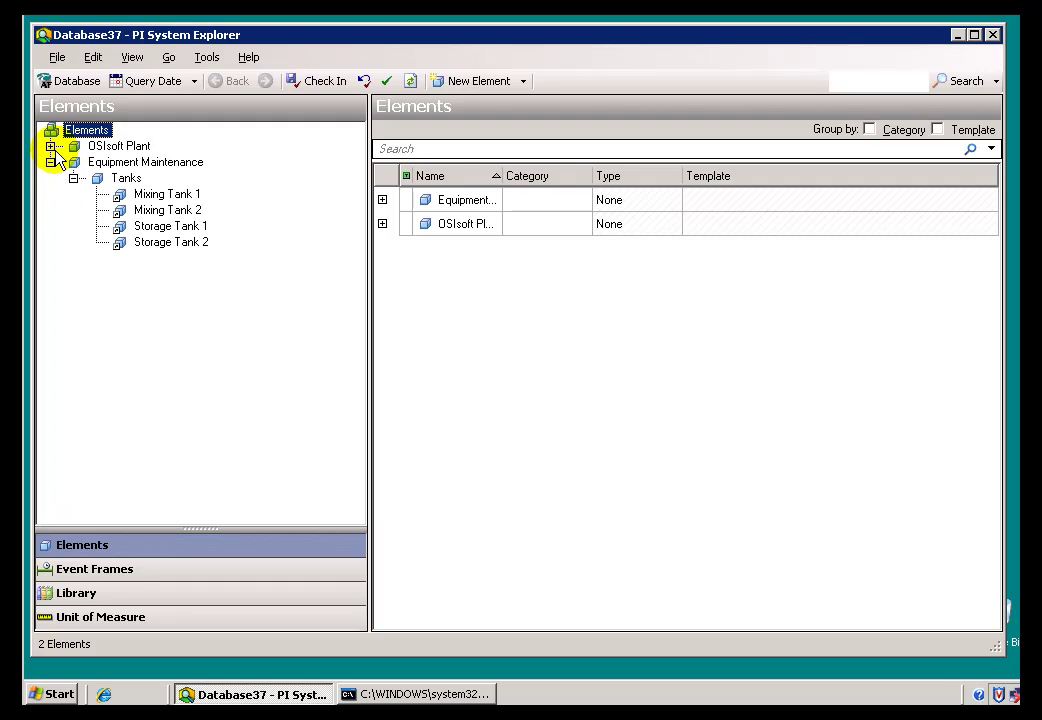
pyautogui.click(50, 146)
pyautogui.click(73, 162)
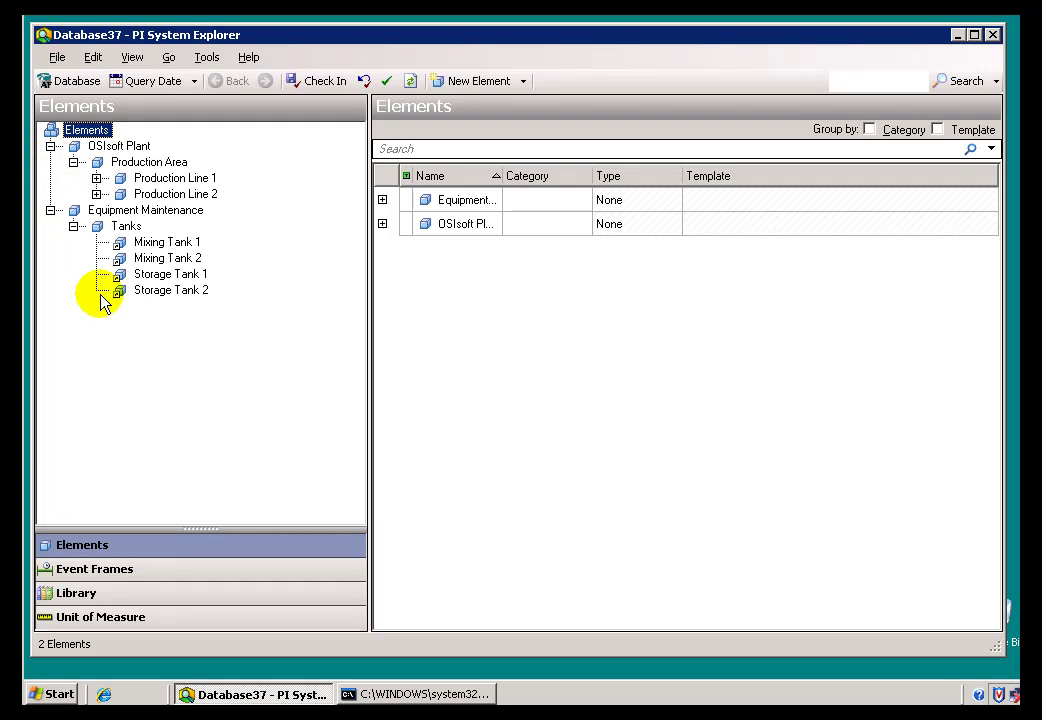
# - Expand Database37's Library: Enumeration Sets, Element Templates and the Generic Tank Template
pyautogui.click(105, 599)
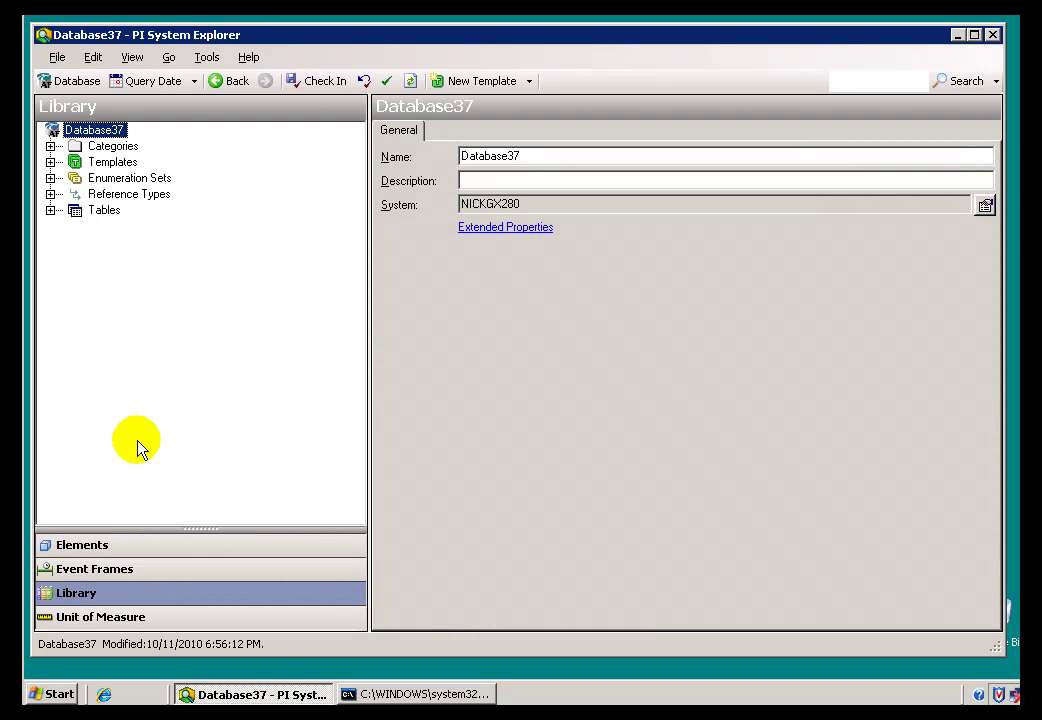
pyautogui.click(51, 178)
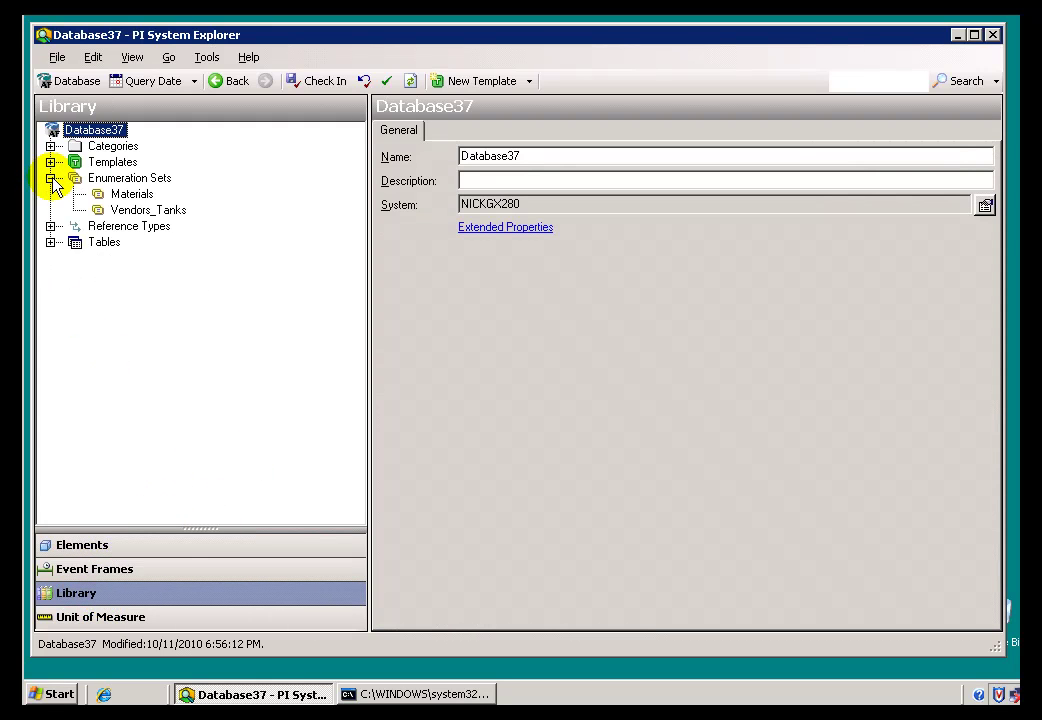
pyautogui.click(51, 162)
pyautogui.click(73, 178)
pyautogui.click(96, 194)
# - Review the Mixing Tank Template2 and Storage Tank Template attribute templates, then bring up the File menu
pyautogui.click(150, 212)
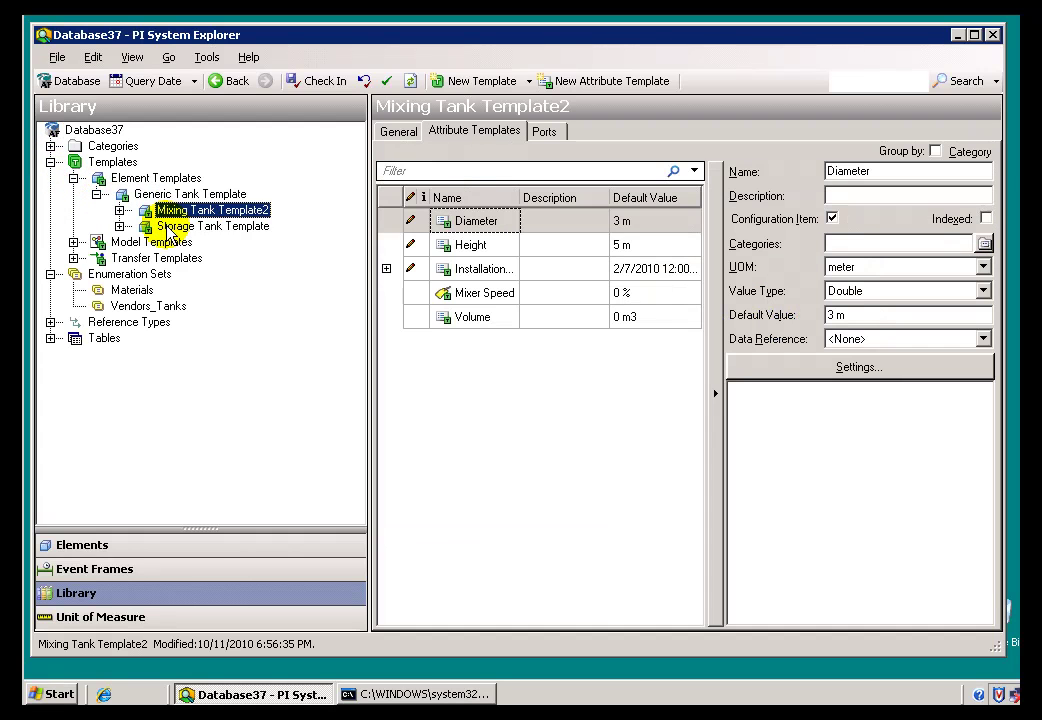
pyautogui.click(170, 228)
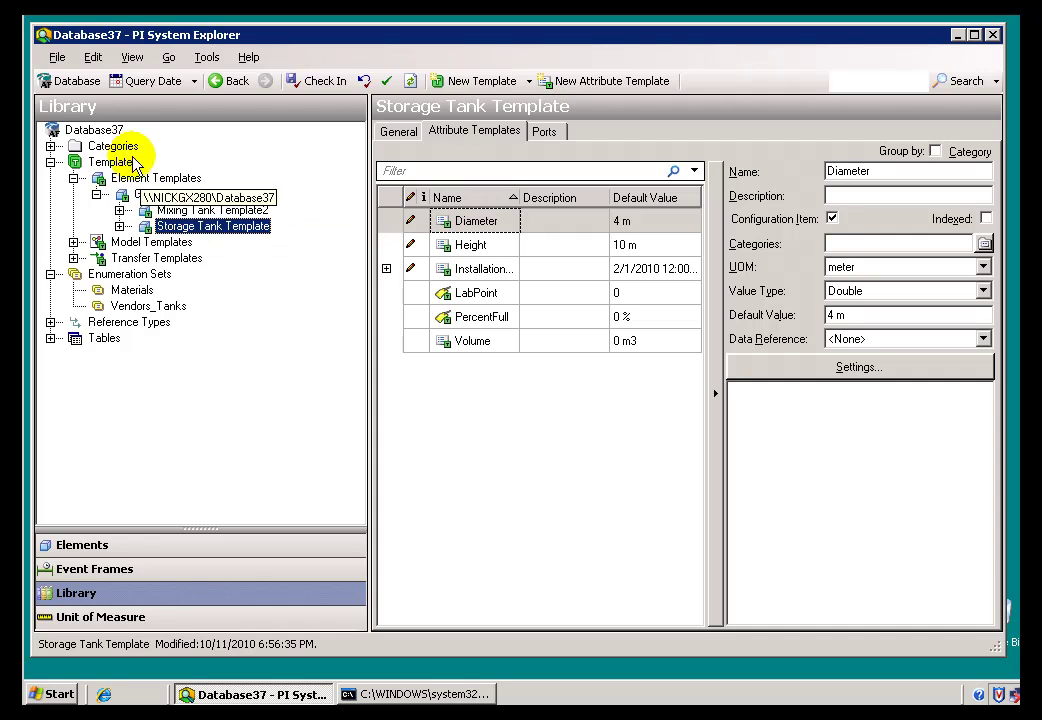
pyautogui.click(57, 57)
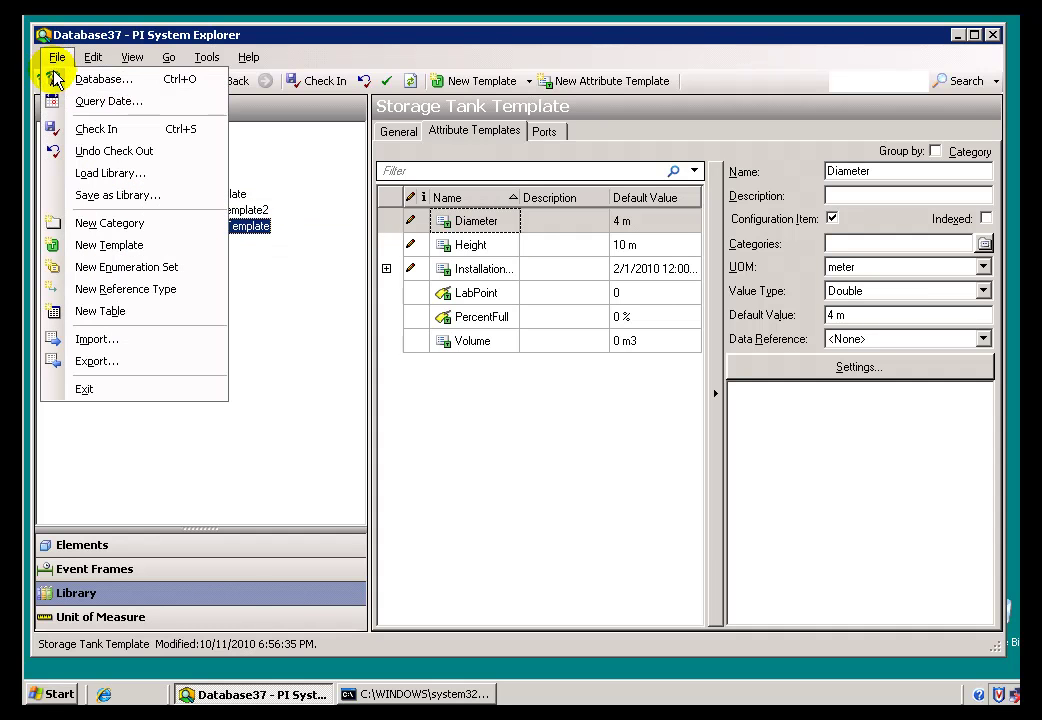